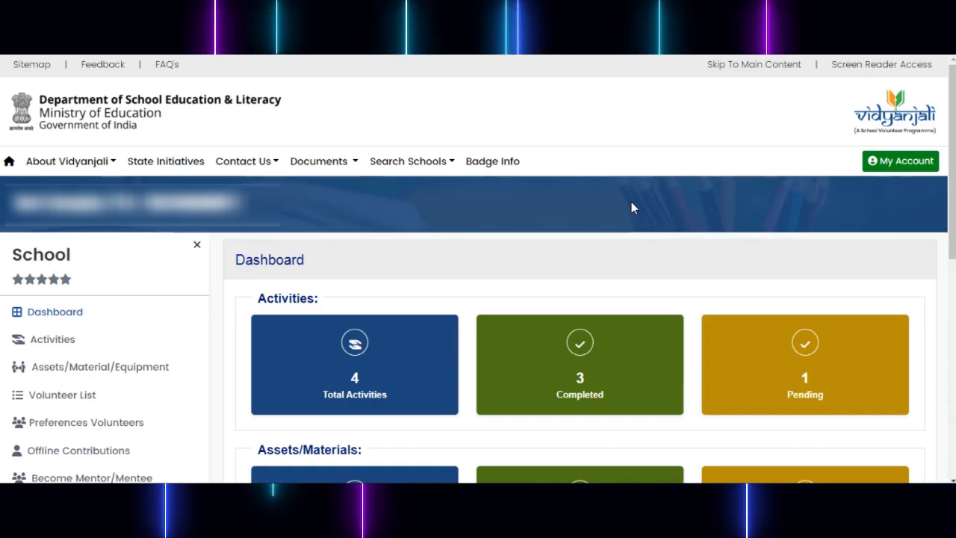
- Review the Activities and Assets/Materials summaries on the school dashboard
{"action": "scroll", "coordinate": [632, 207], "scroll_direction": "down", "scroll_amount": 3}
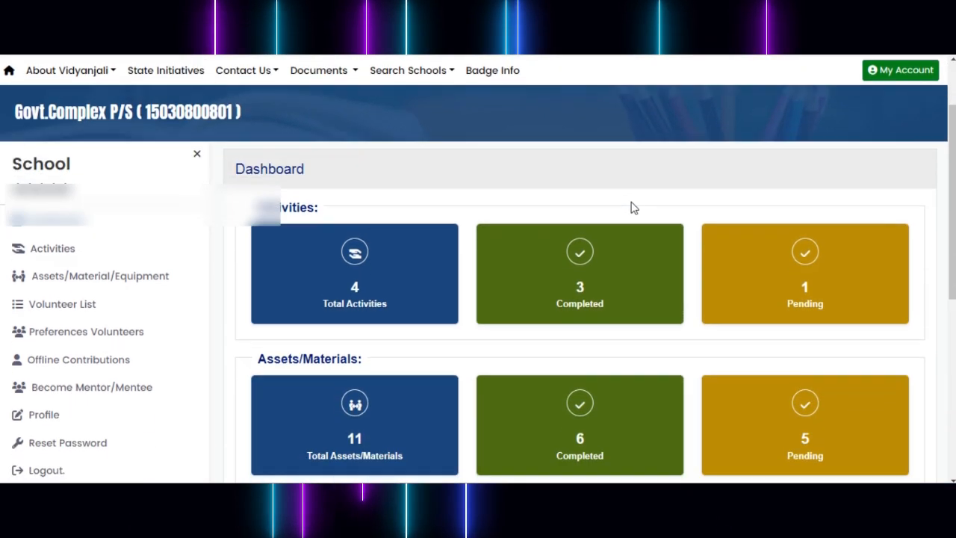
{"action": "scroll", "coordinate": [631, 208], "scroll_direction": "up", "scroll_amount": 1}
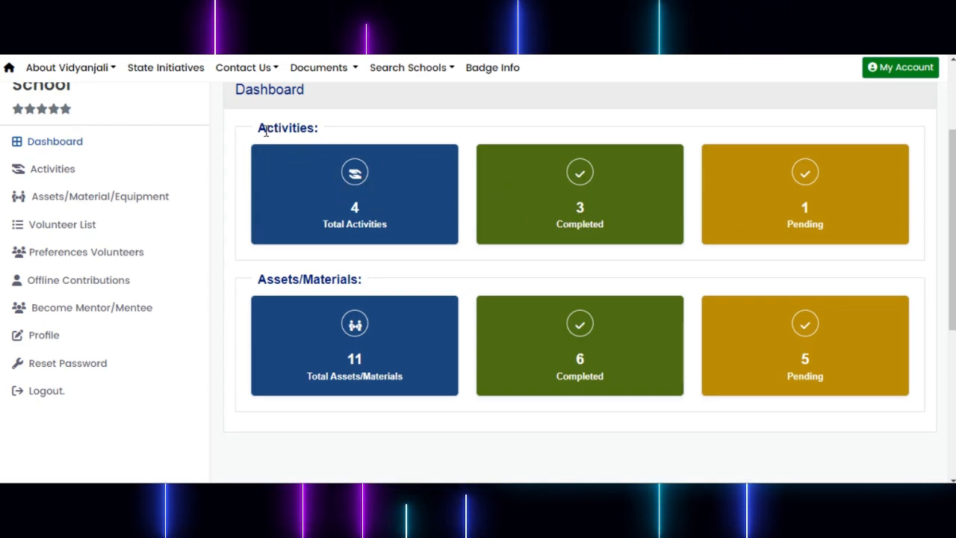
{"action": "left_click_drag", "start_coordinate": [259, 128], "coordinate": [323, 132]}
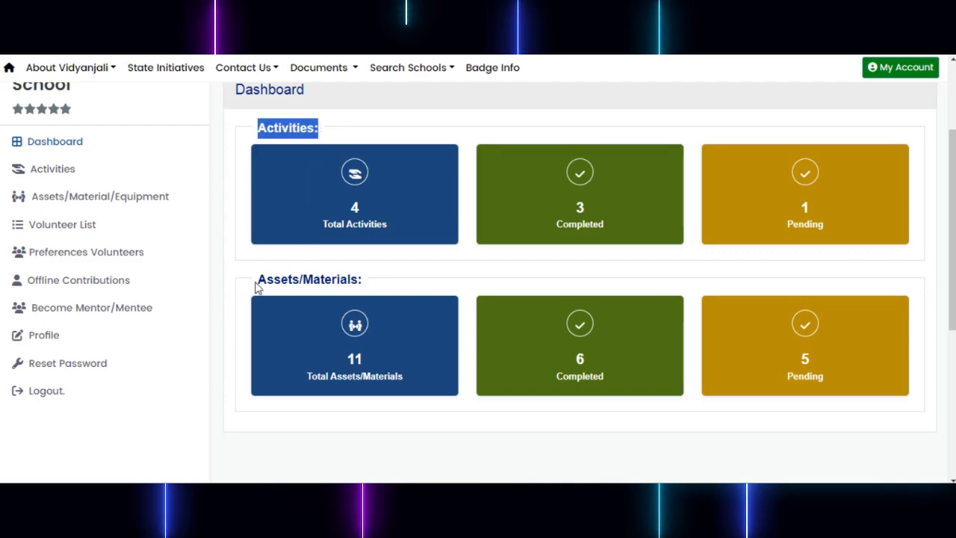
{"action": "left_click_drag", "start_coordinate": [256, 288], "coordinate": [363, 281]}
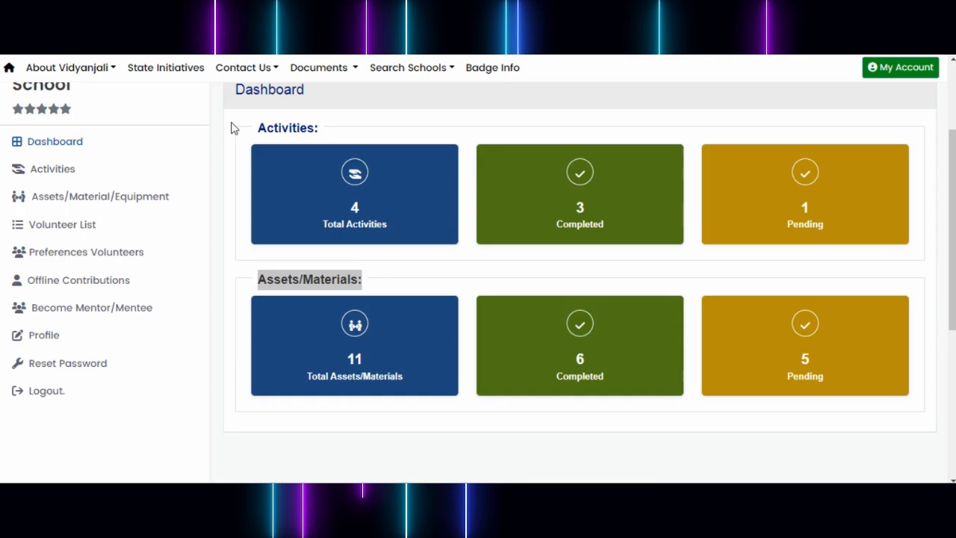
{"action": "mouse_move", "coordinate": [233, 125]}
{"action": "left_mouse_down"}
{"action": "mouse_move", "coordinate": [461, 207]}
{"action": "mouse_move", "coordinate": [952, 278]}
{"action": "mouse_move", "coordinate": [923, 290]}
{"action": "mouse_move", "coordinate": [924, 269]}
{"action": "left_mouse_up"}
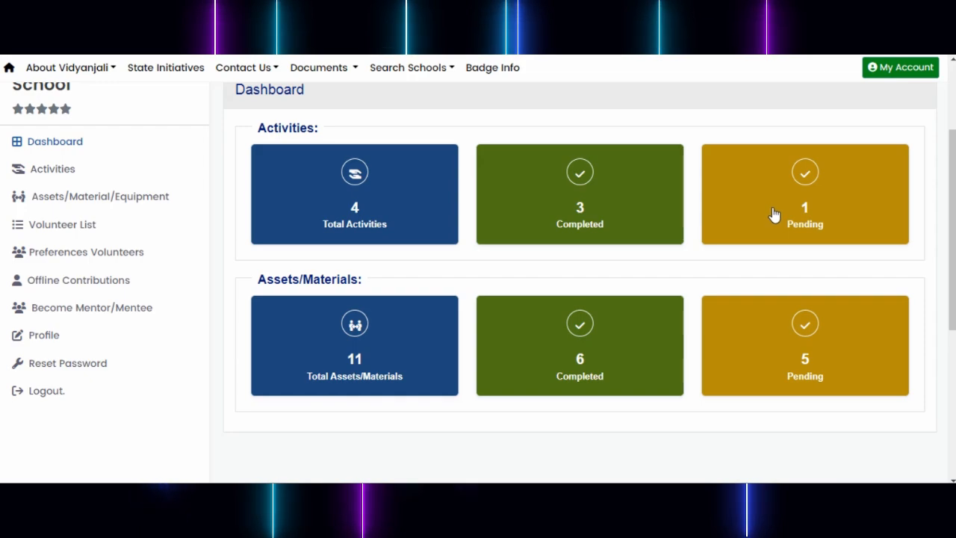
- Open the school's Activities list and start a new service/activity request
{"action": "left_click", "coordinate": [52, 170]}
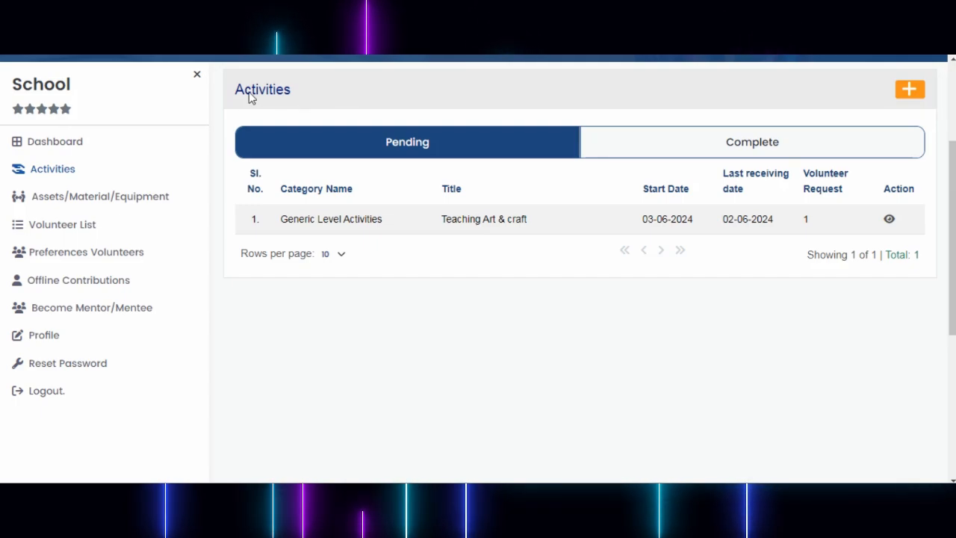
{"action": "mouse_move", "coordinate": [232, 111]}
{"action": "left_mouse_down"}
{"action": "mouse_move", "coordinate": [672, 265]}
{"action": "mouse_move", "coordinate": [903, 295]}
{"action": "mouse_move", "coordinate": [925, 288]}
{"action": "left_mouse_up"}
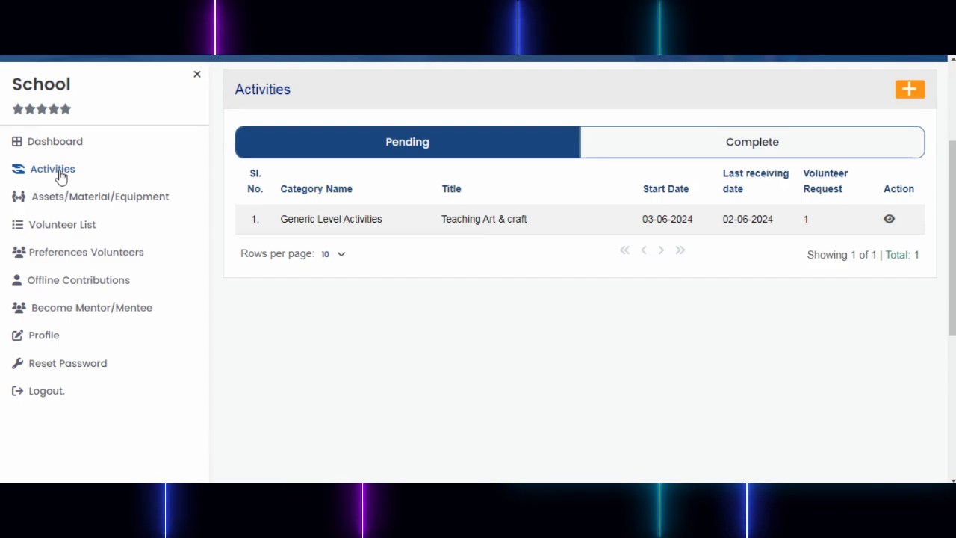
{"action": "left_click", "coordinate": [909, 92]}
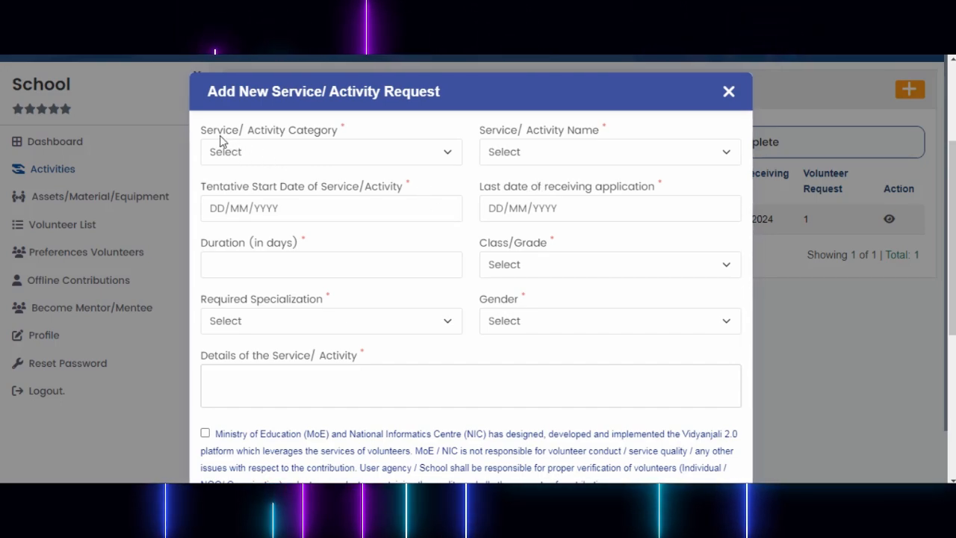
- Review the activity names offered under the Generic Level Activities and Sponsorship Activities categories
{"action": "left_click", "coordinate": [336, 163]}
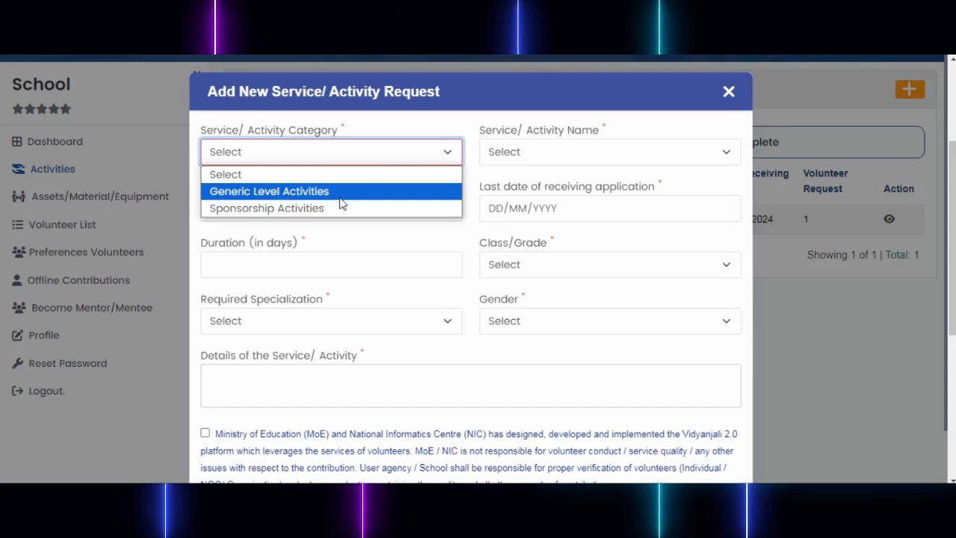
{"action": "left_click", "coordinate": [340, 197]}
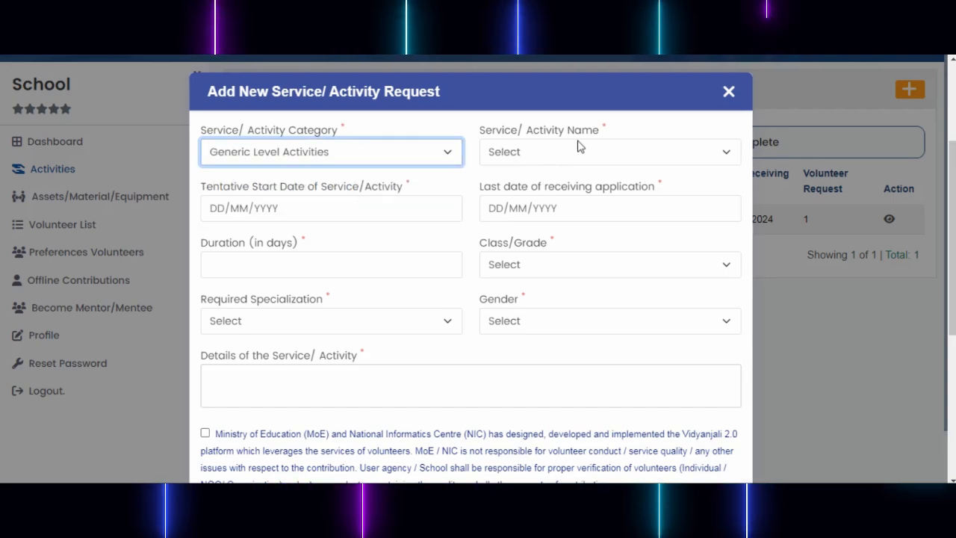
{"action": "left_click", "coordinate": [550, 156]}
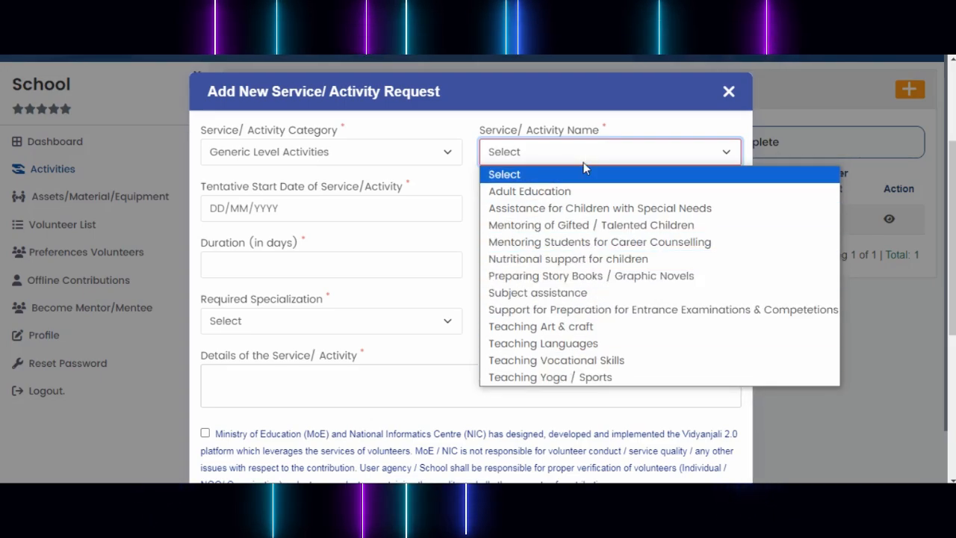
{"action": "left_click", "coordinate": [380, 151]}
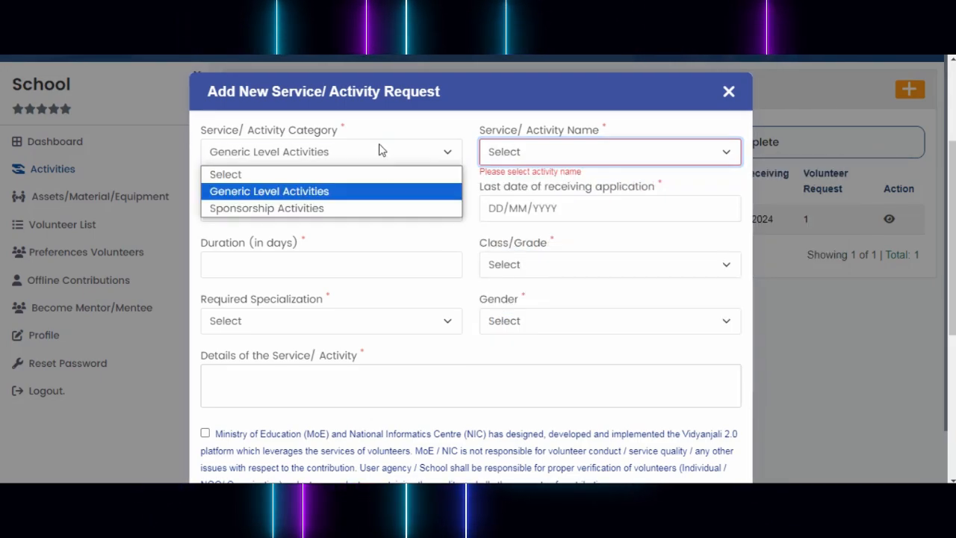
{"action": "left_click", "coordinate": [313, 210]}
{"action": "left_click", "coordinate": [544, 153]}
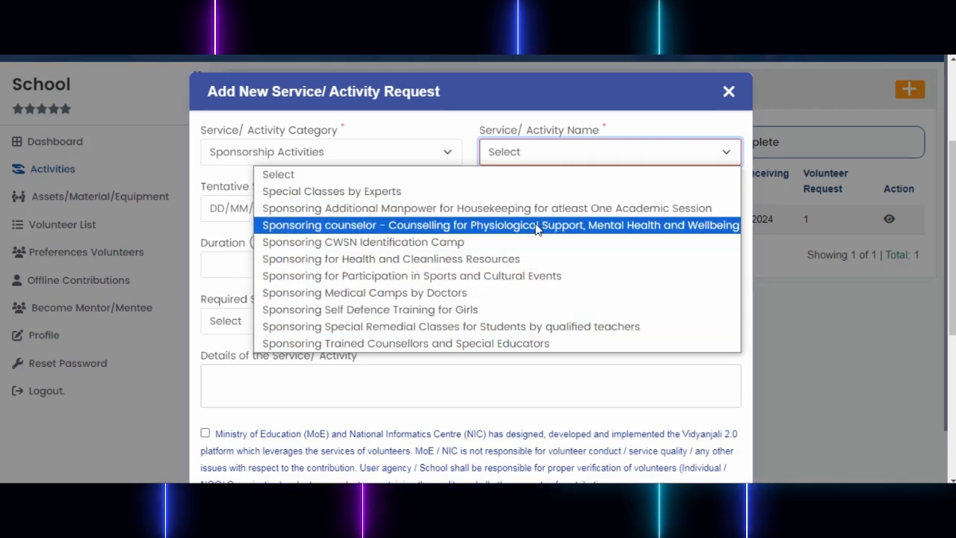
{"action": "left_click", "coordinate": [421, 127]}
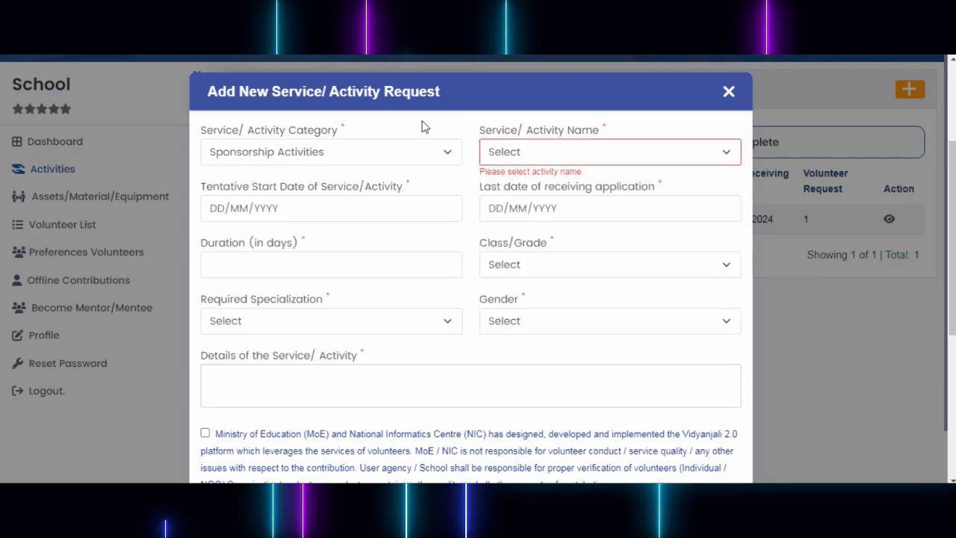
- Set the request's category to Generic Level Activities and its activity name to Teaching Vocational Skills
{"action": "left_click", "coordinate": [392, 151]}
{"action": "left_click", "coordinate": [331, 191]}
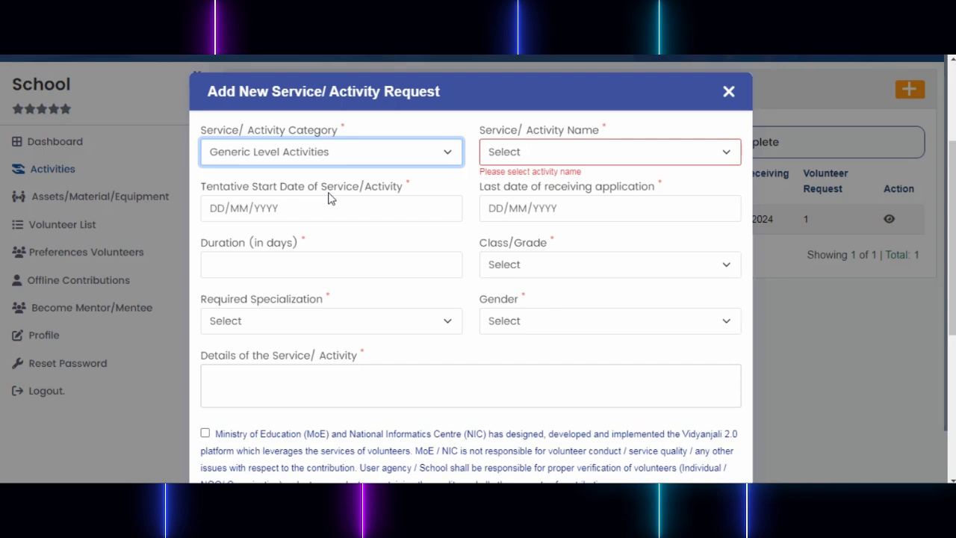
{"action": "left_click", "coordinate": [525, 152]}
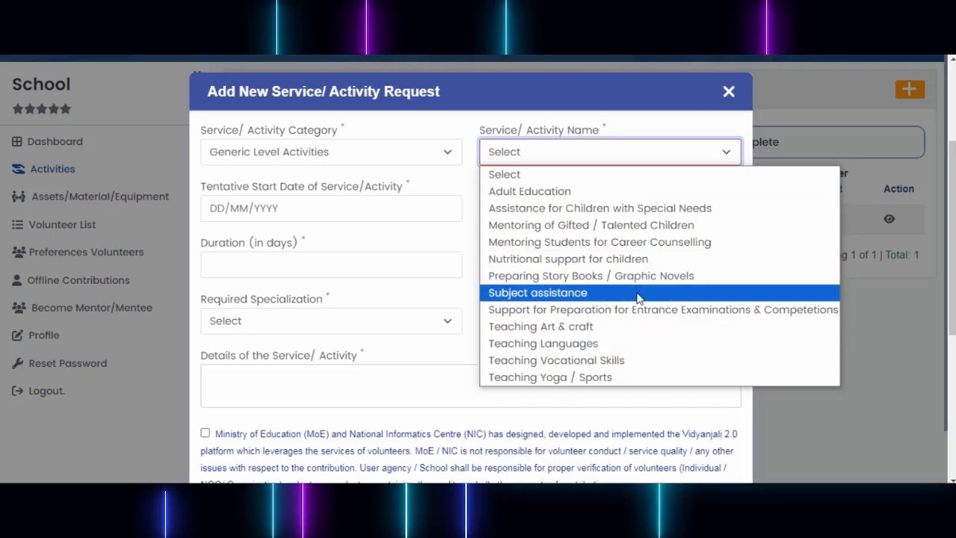
{"action": "left_click", "coordinate": [635, 361]}
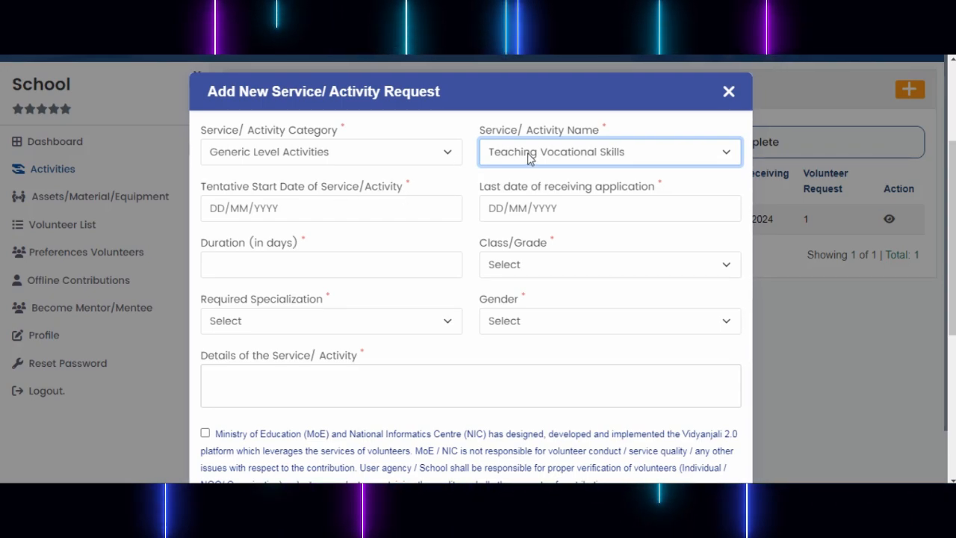
- Set the tentative start date to 27/09/2024 and the last date of receiving applications to 23/09/2024
{"action": "left_click", "coordinate": [359, 210]}
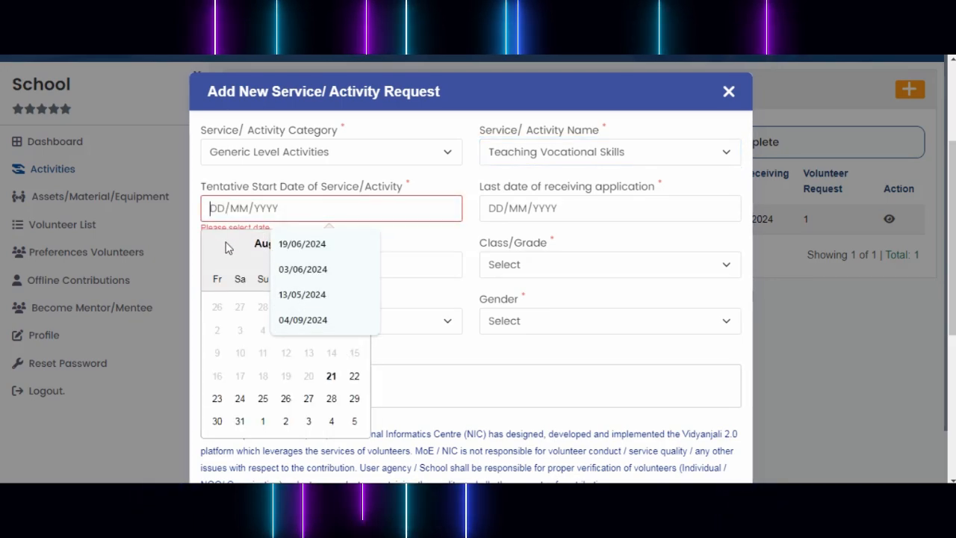
{"action": "left_click", "coordinate": [305, 206]}
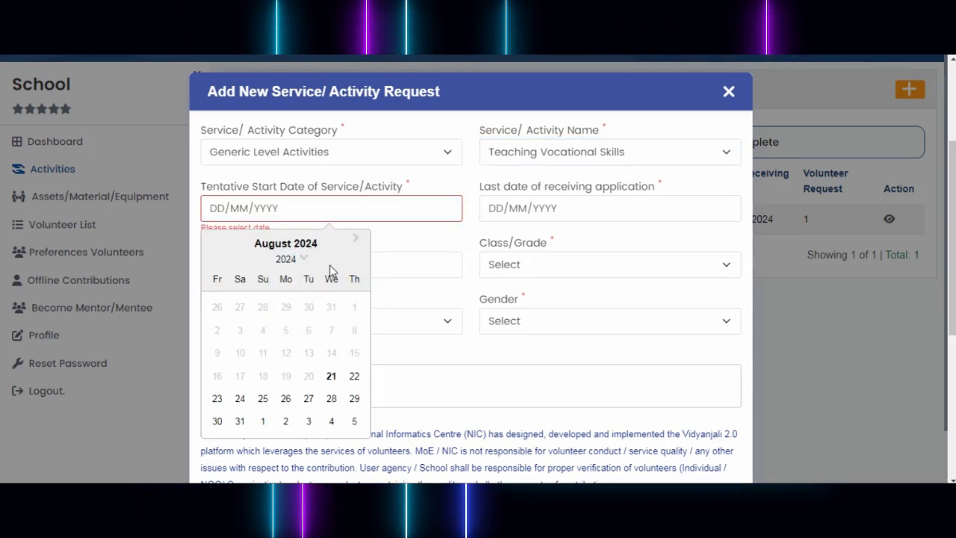
{"action": "left_click", "coordinate": [357, 242]}
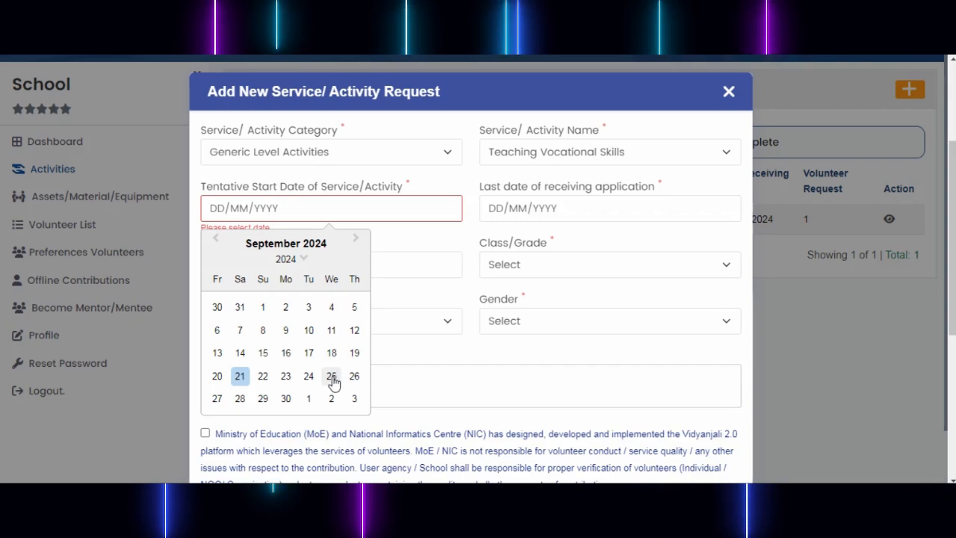
{"action": "left_click", "coordinate": [217, 400]}
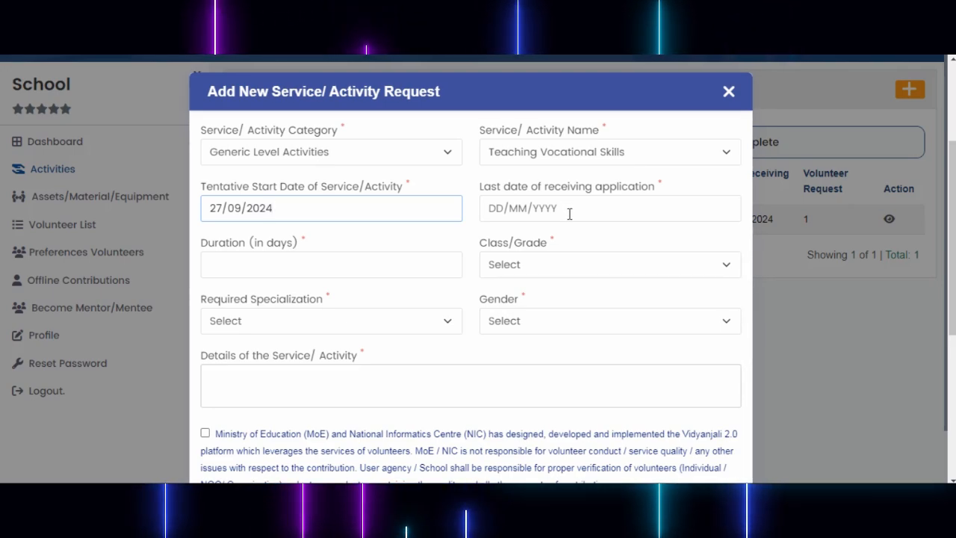
{"action": "left_click", "coordinate": [598, 208]}
{"action": "left_click", "coordinate": [508, 245]}
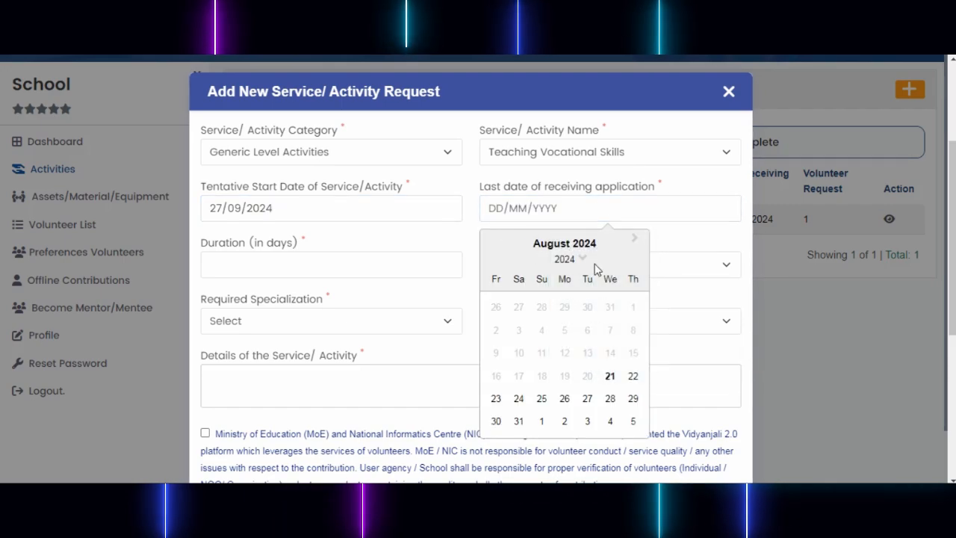
{"action": "left_click", "coordinate": [634, 241]}
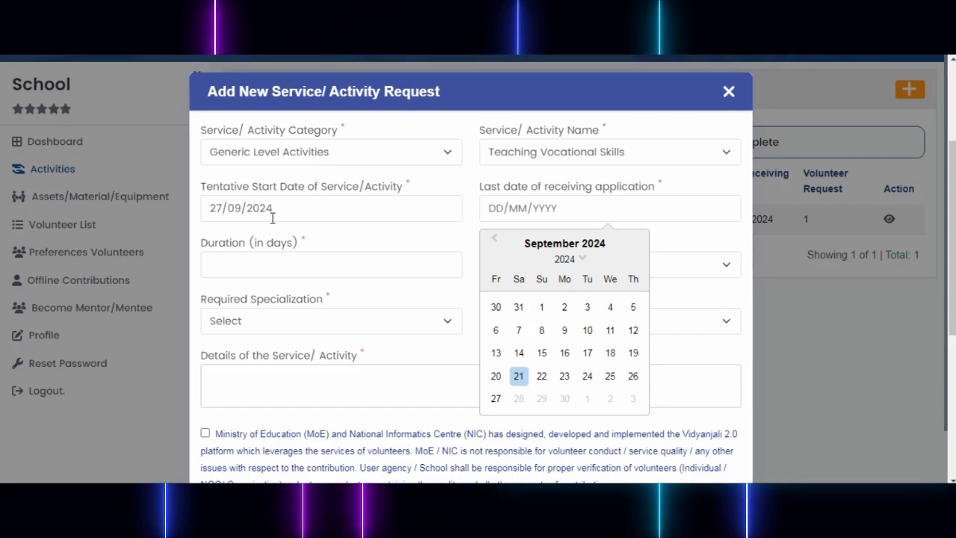
{"action": "left_click", "coordinate": [565, 376]}
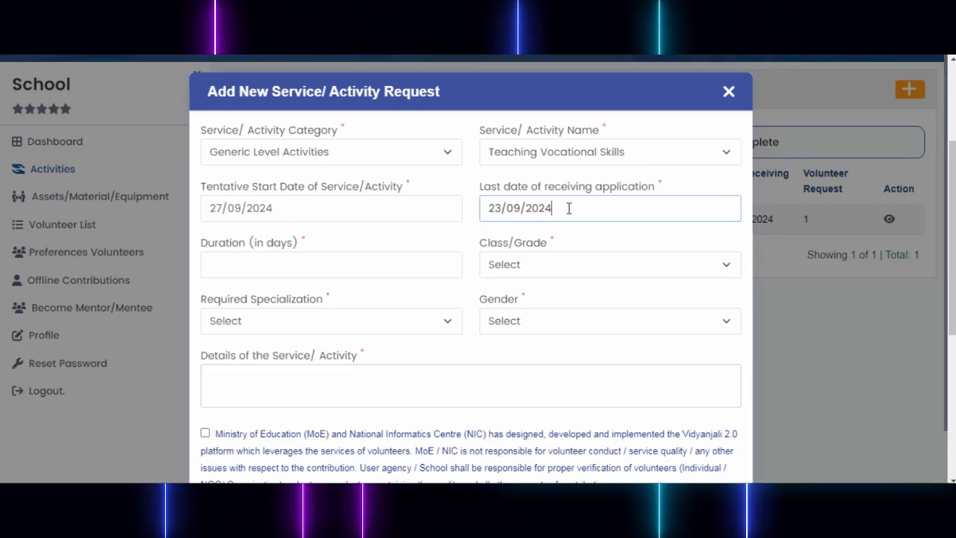
- Set the activity's duration to 1 day and its class/grade to Primary
{"action": "left_click", "coordinate": [293, 265]}
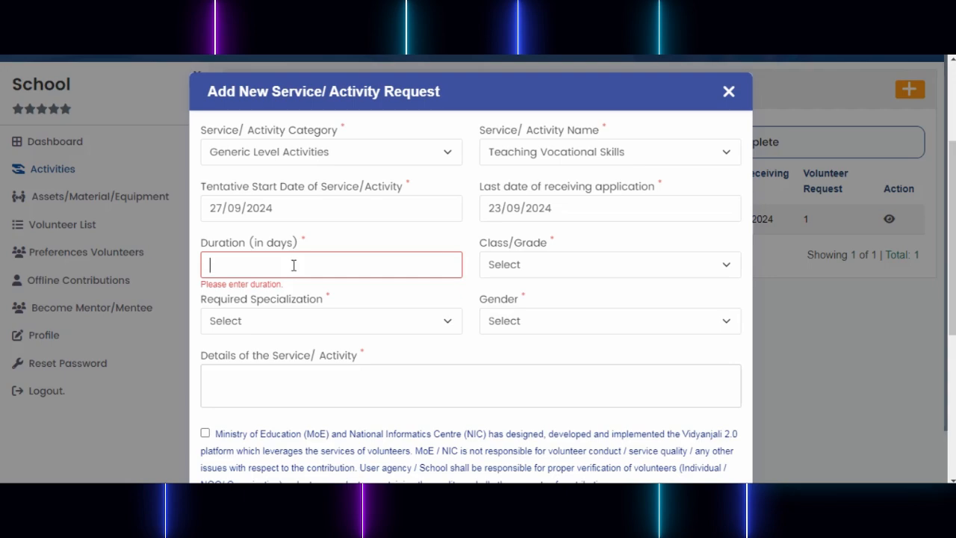
{"action": "type", "text": "1"}
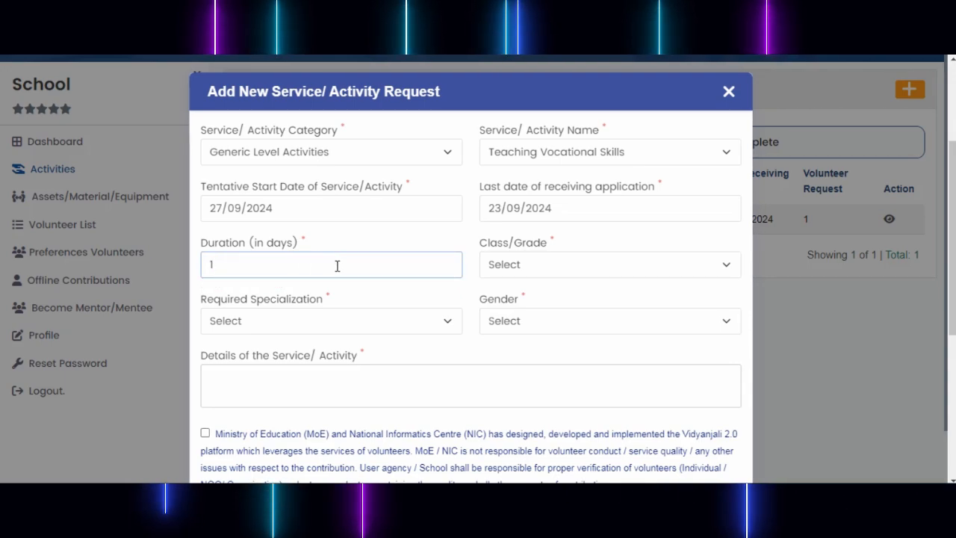
{"action": "left_click", "coordinate": [548, 265]}
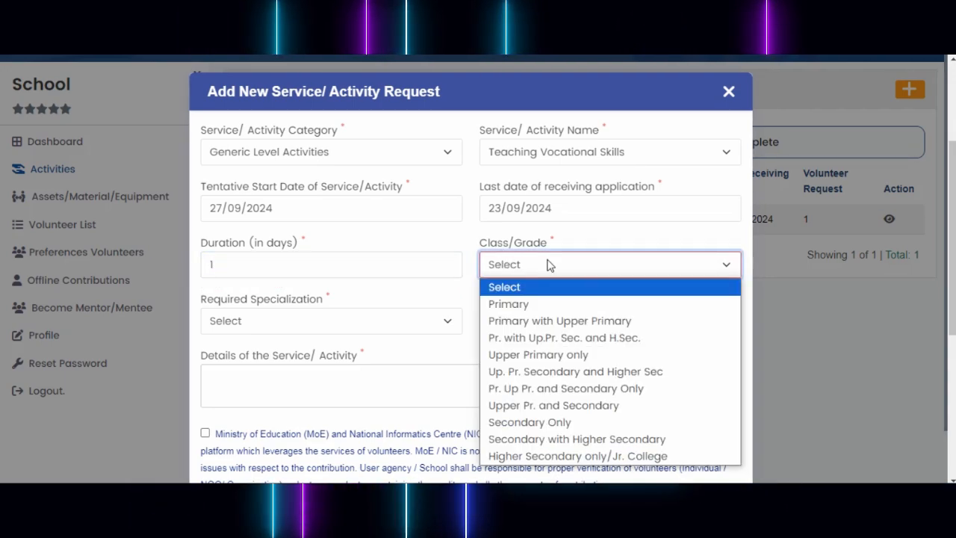
{"action": "left_click", "coordinate": [554, 304]}
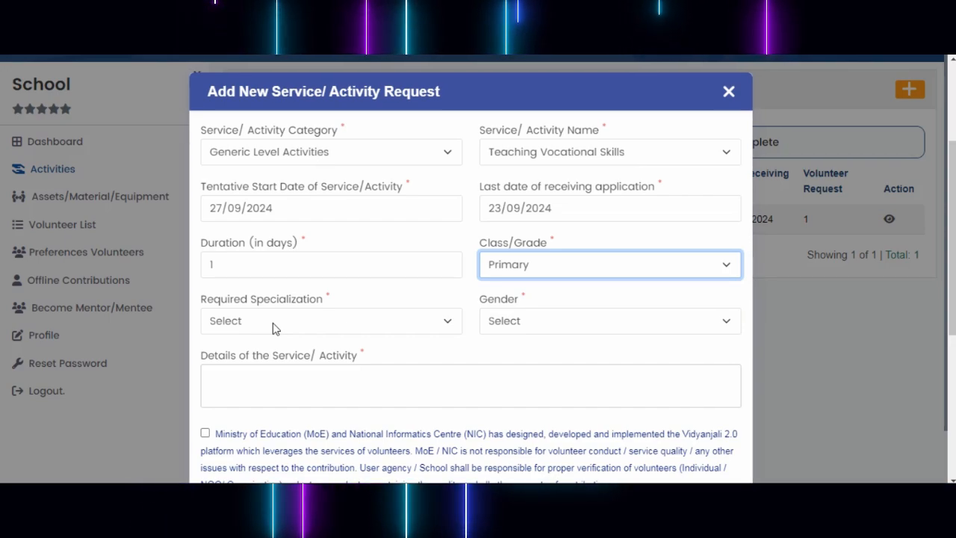
- Set the required specialization to Graduate and the volunteer's gender to Any
{"action": "left_click", "coordinate": [433, 314]}
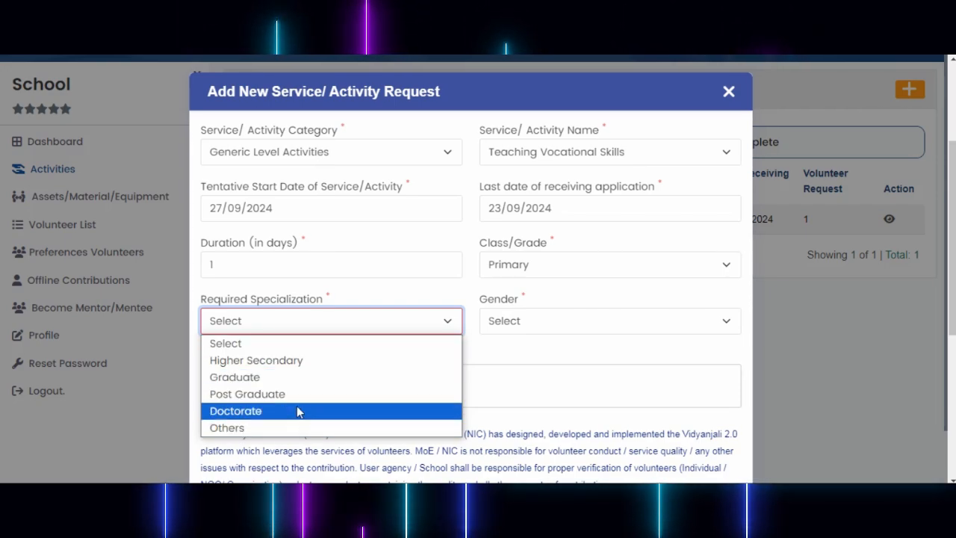
{"action": "left_click", "coordinate": [297, 431]}
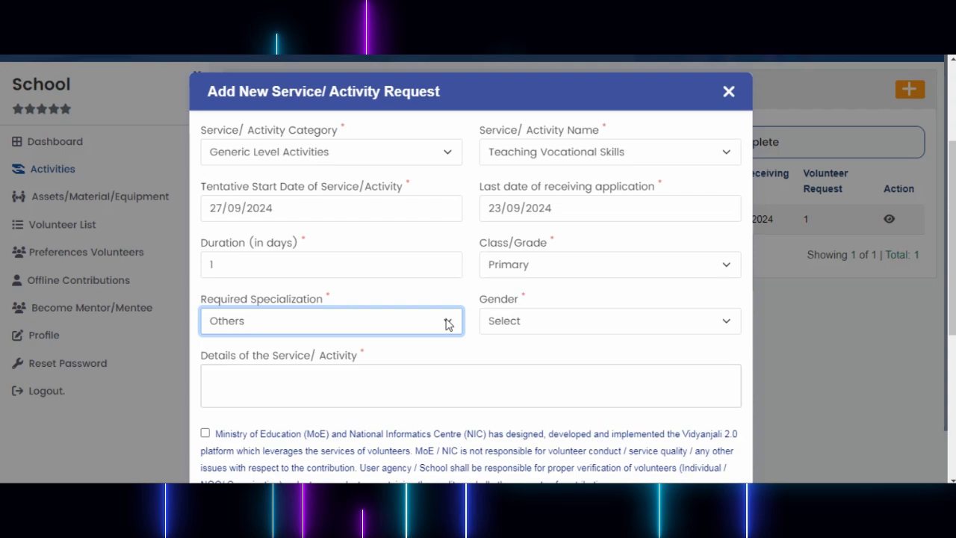
{"action": "left_click", "coordinate": [352, 332]}
{"action": "left_click", "coordinate": [274, 378]}
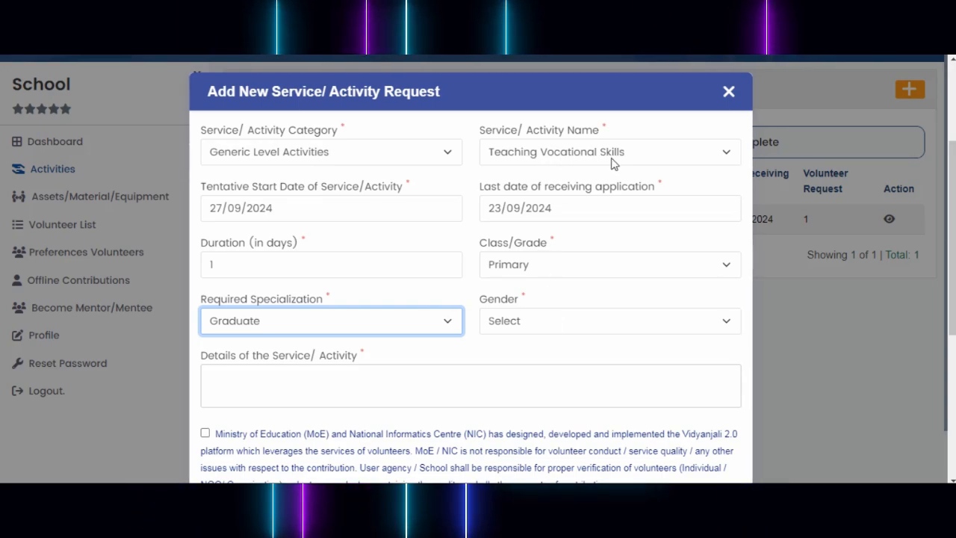
{"action": "left_click", "coordinate": [566, 321]}
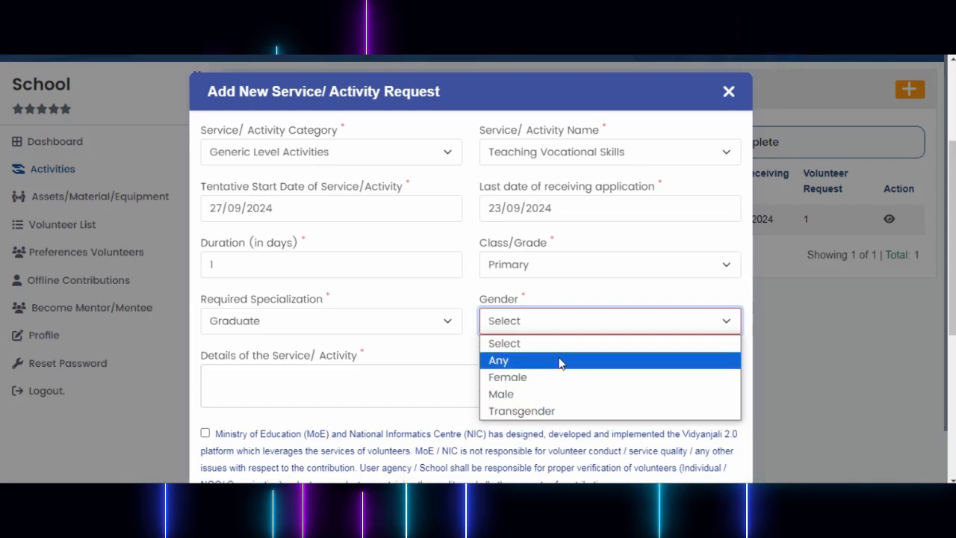
{"action": "left_click", "coordinate": [562, 360]}
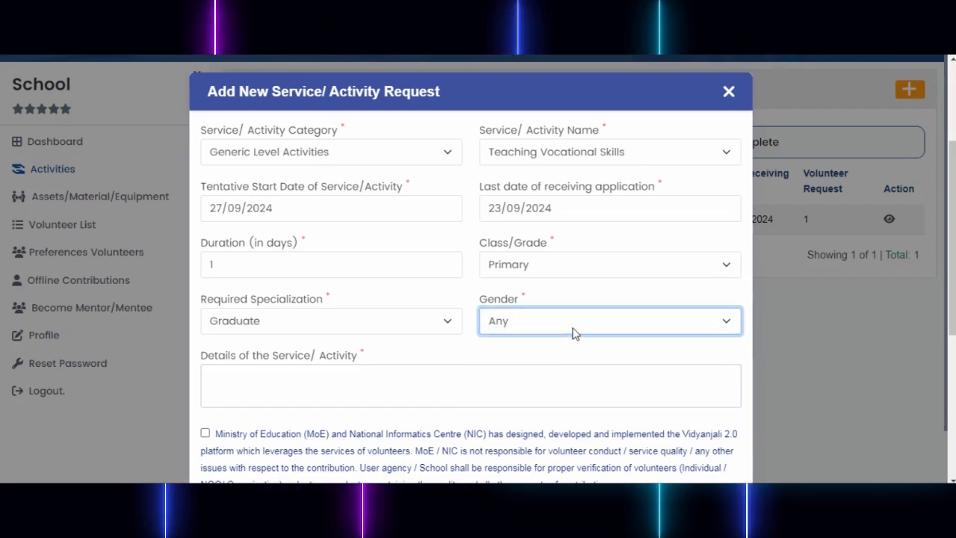
{"action": "left_click", "coordinate": [573, 333]}
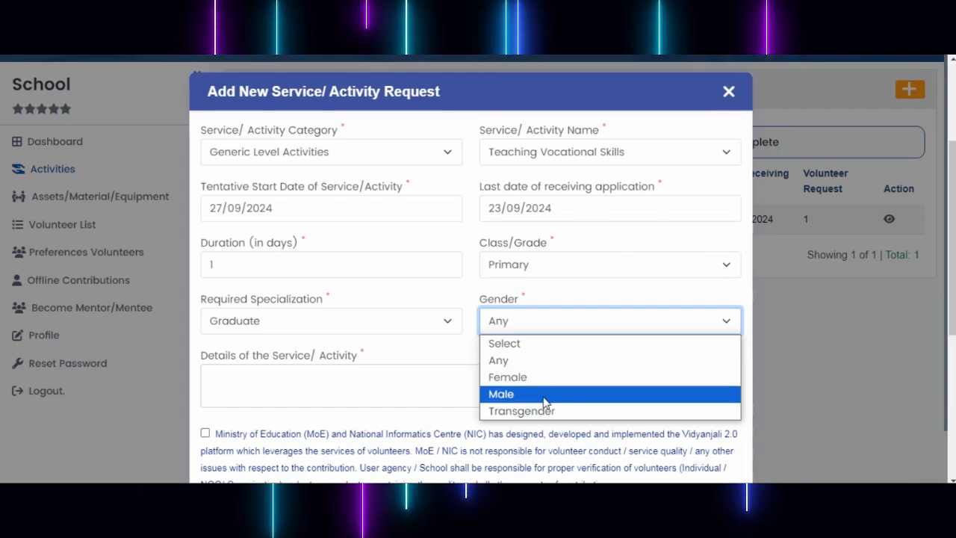
{"action": "left_click", "coordinate": [562, 362]}
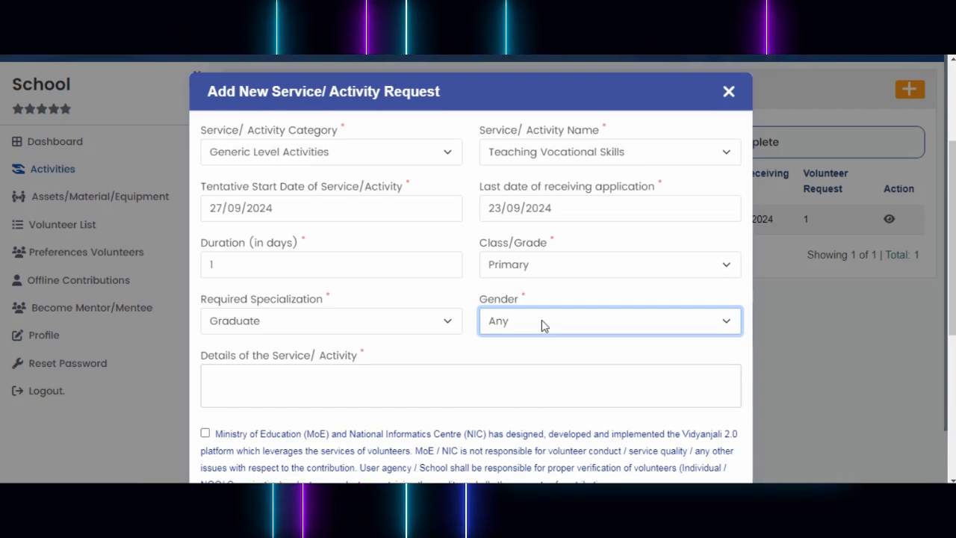
- Accept the disclaimer in the new activity request with its details left blank, and close the form without publishing
{"action": "left_click", "coordinate": [400, 385]}
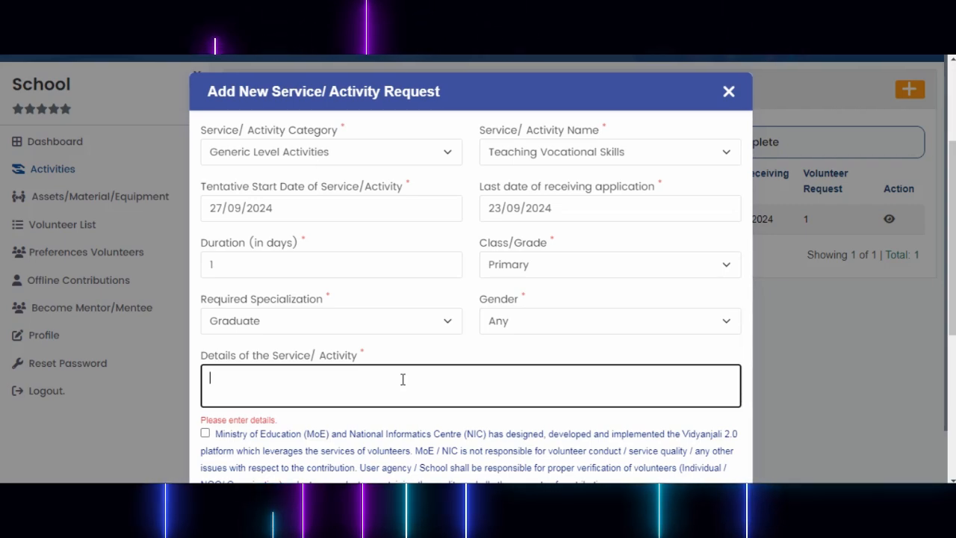
{"action": "scroll", "coordinate": [402, 380], "scroll_direction": "down", "scroll_amount": 1}
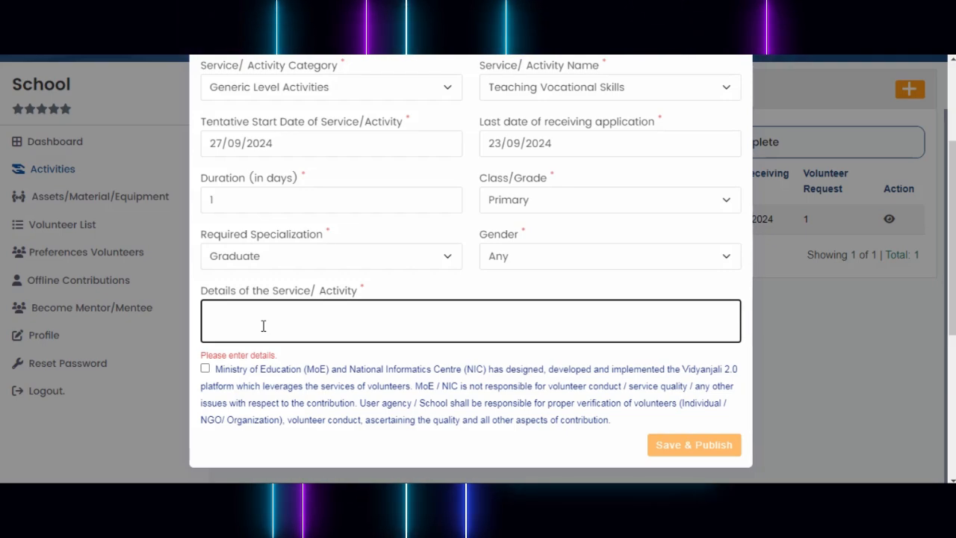
{"action": "left_click", "coordinate": [209, 371]}
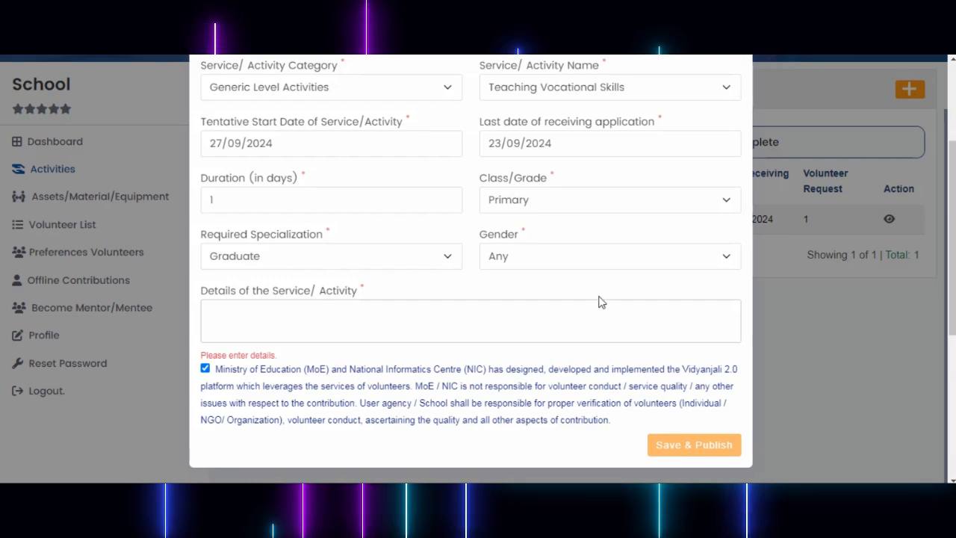
{"action": "scroll", "coordinate": [600, 301], "scroll_direction": "up", "scroll_amount": 1}
{"action": "left_click", "coordinate": [729, 92]}
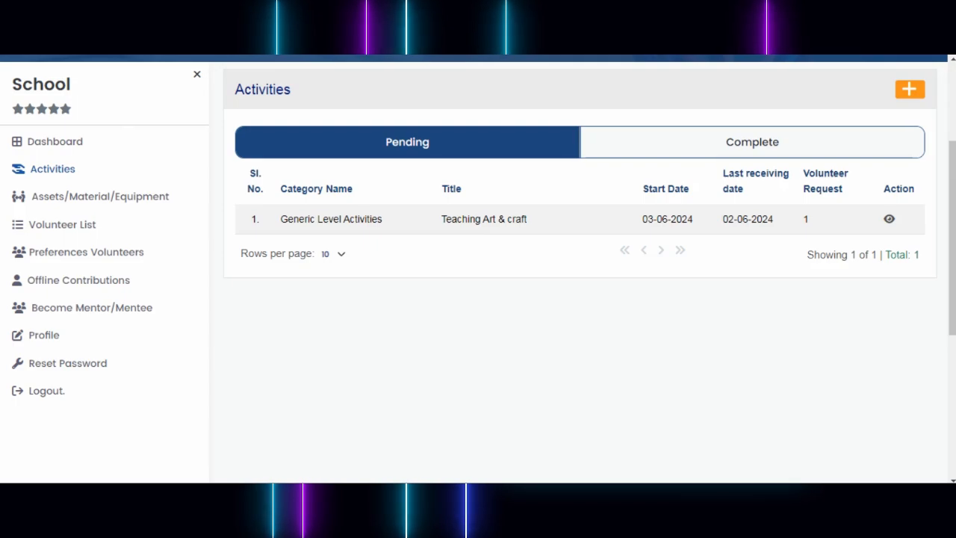
- Open the pending Teaching Art & craft activity and review its activity details and volunteer eligibility criteria
{"action": "left_click", "coordinate": [889, 220]}
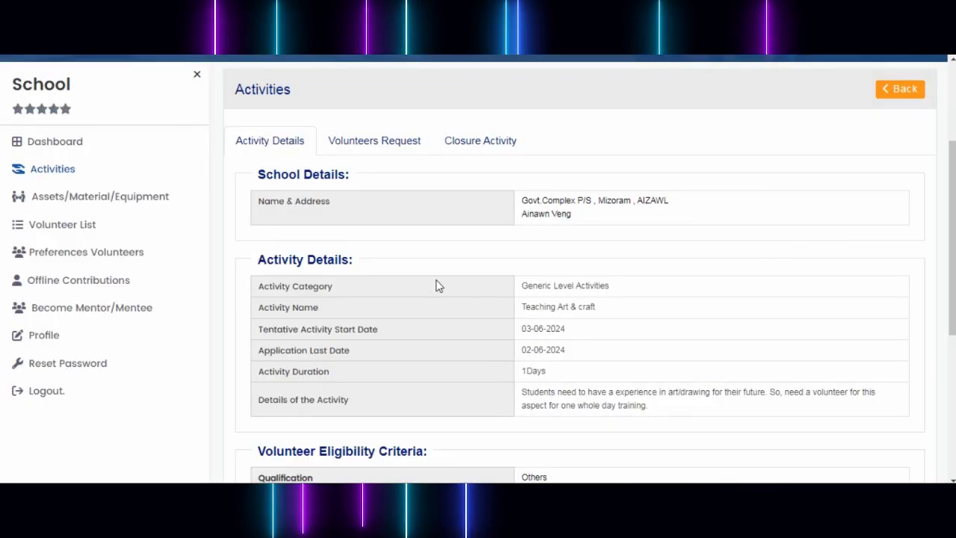
{"action": "scroll", "coordinate": [437, 283], "scroll_direction": "down", "scroll_amount": 4}
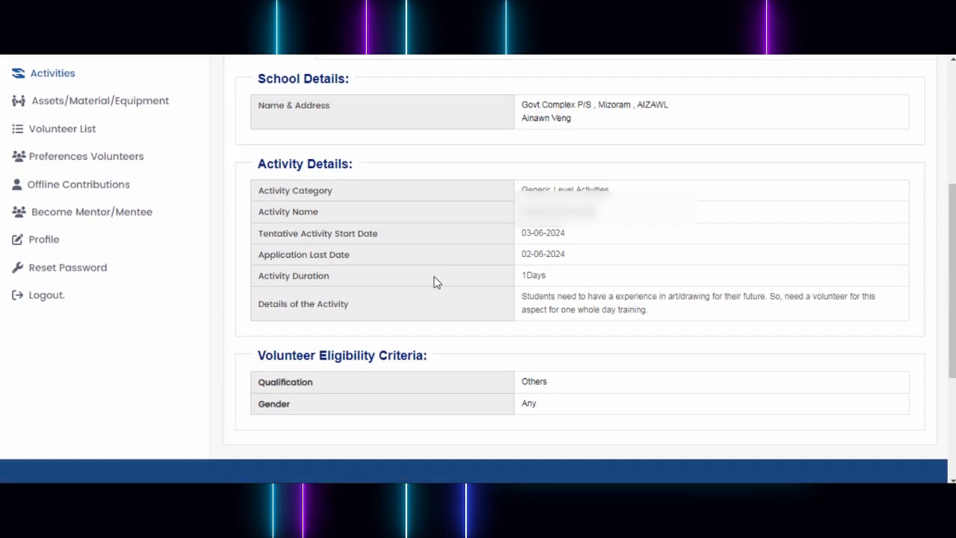
{"action": "scroll", "coordinate": [437, 282], "scroll_direction": "up", "scroll_amount": 3}
{"action": "scroll", "coordinate": [437, 282], "scroll_direction": "up", "scroll_amount": 2}
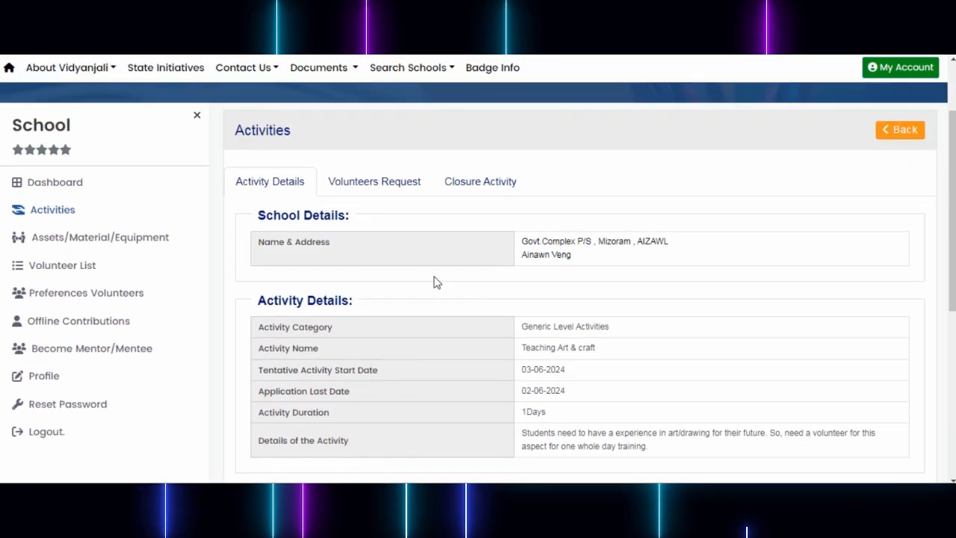
- Show the activity's volunteer requests and open the pending volunteer's invitation to review its details and interview options
{"action": "left_click", "coordinate": [374, 182]}
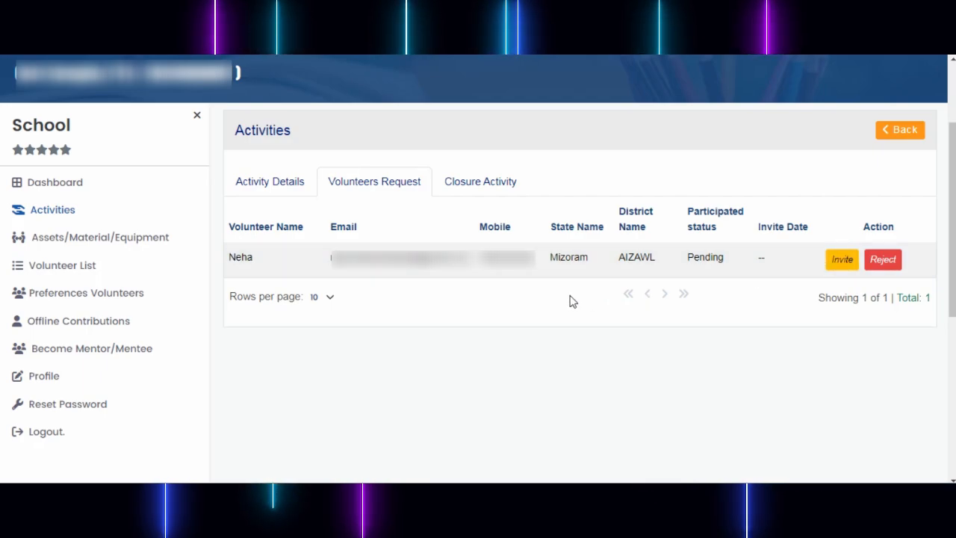
{"action": "left_click", "coordinate": [842, 260]}
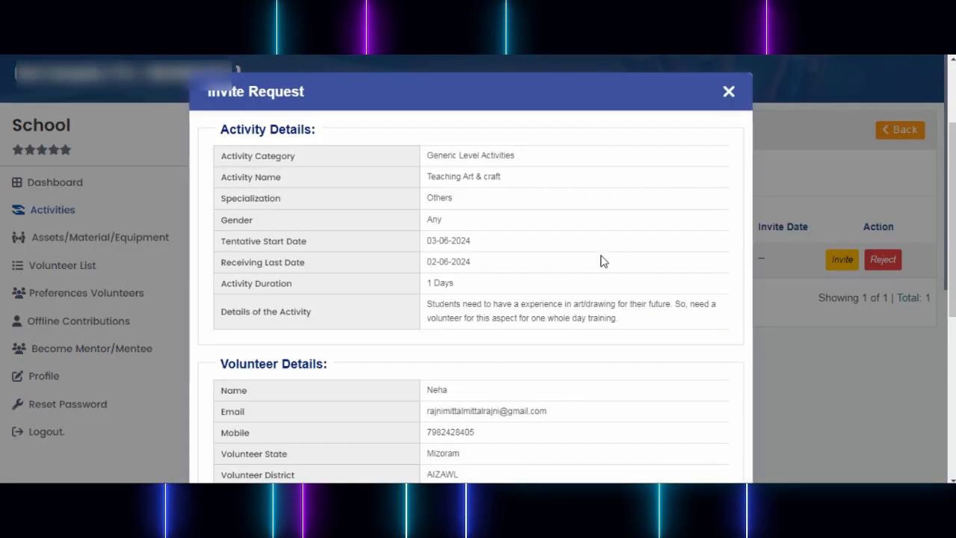
{"action": "scroll", "coordinate": [604, 260], "scroll_direction": "down", "scroll_amount": 1}
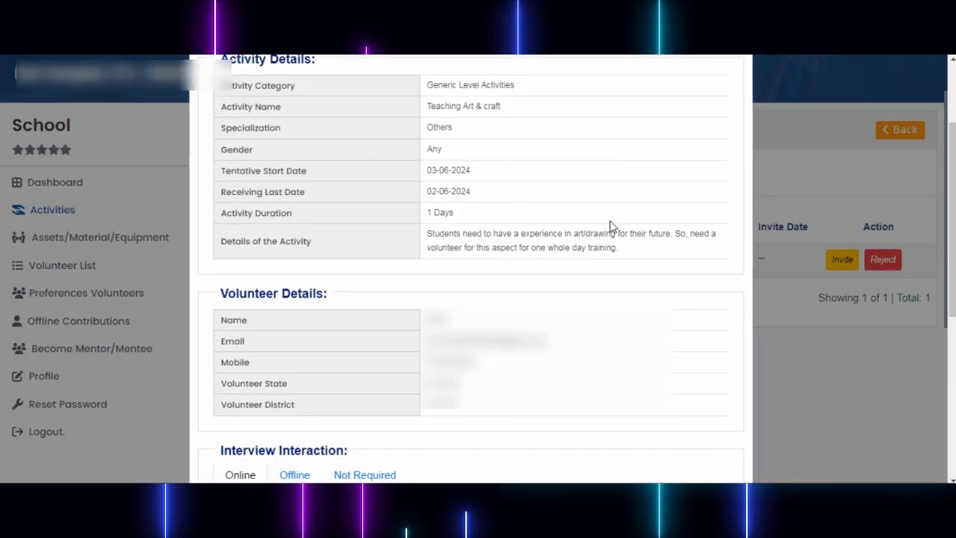
{"action": "scroll", "coordinate": [612, 228], "scroll_direction": "down", "scroll_amount": 3}
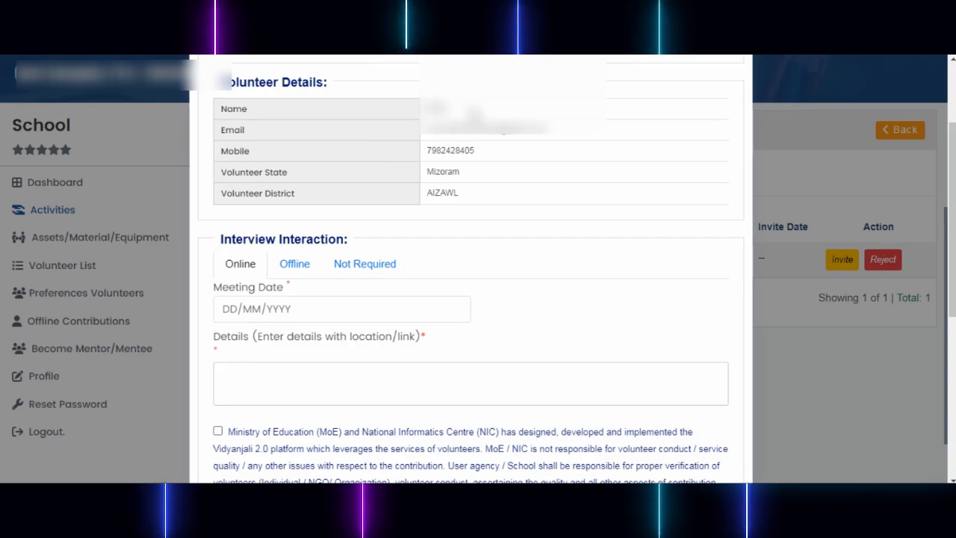
{"action": "scroll", "coordinate": [478, 238], "scroll_direction": "down", "scroll_amount": 1}
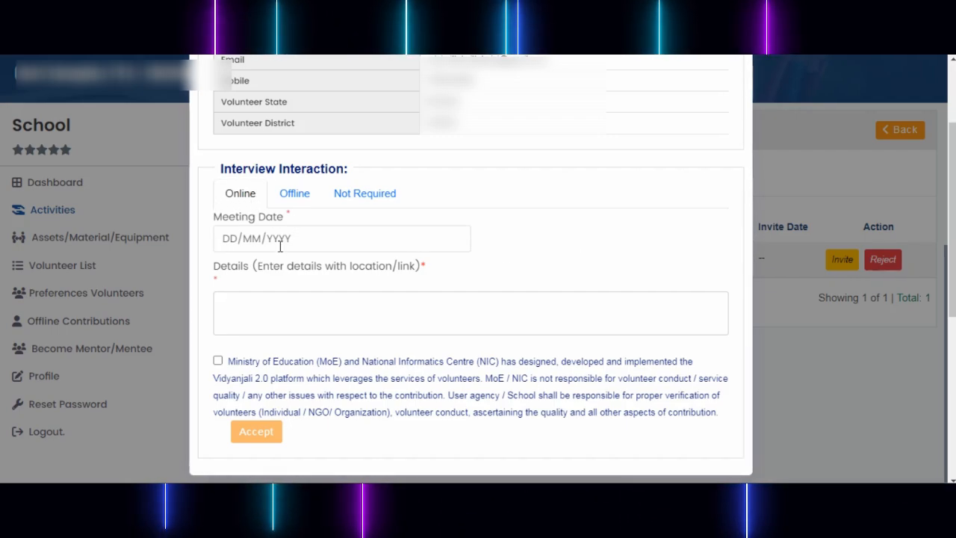
- Set the online interview's meeting date to 24/08/2024 and go to its details field
{"action": "left_click", "coordinate": [313, 239]}
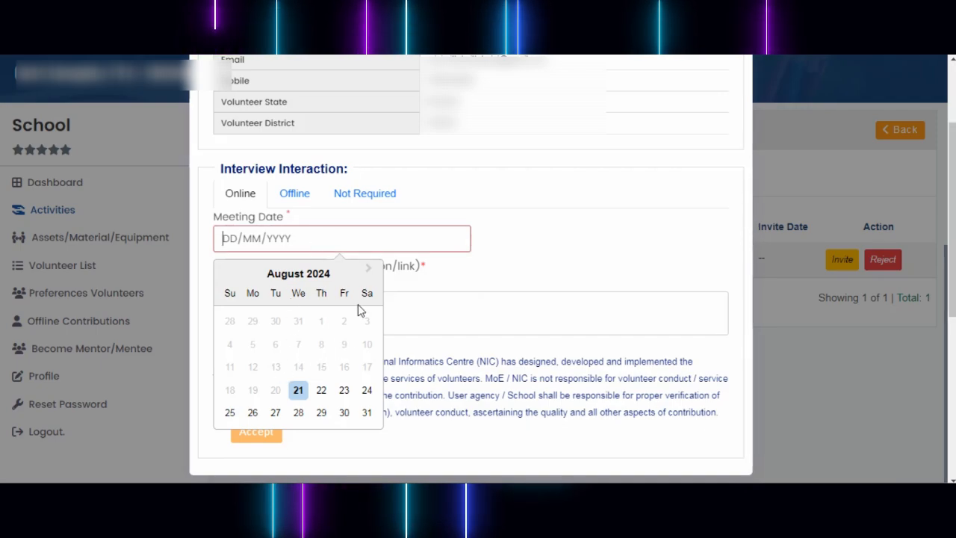
{"action": "left_click", "coordinate": [369, 270]}
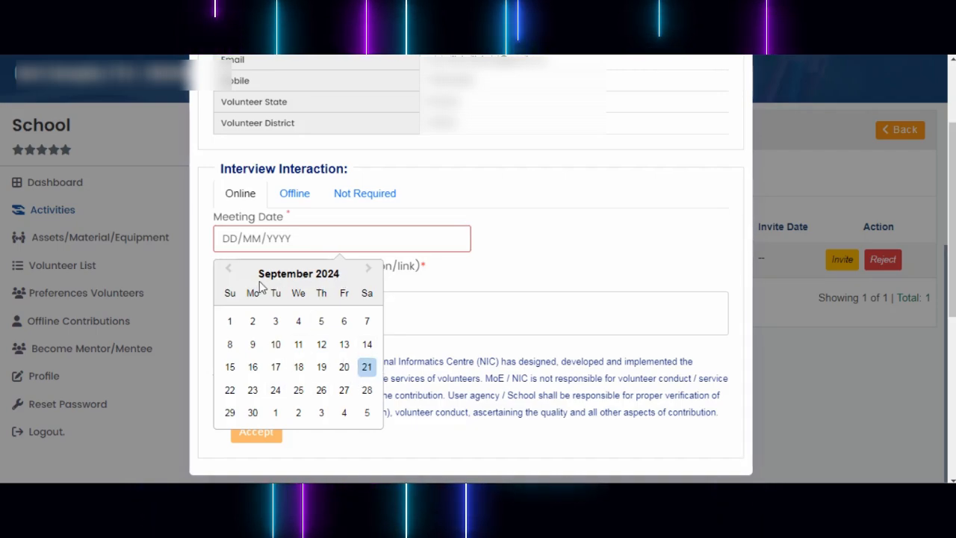
{"action": "left_click", "coordinate": [229, 271]}
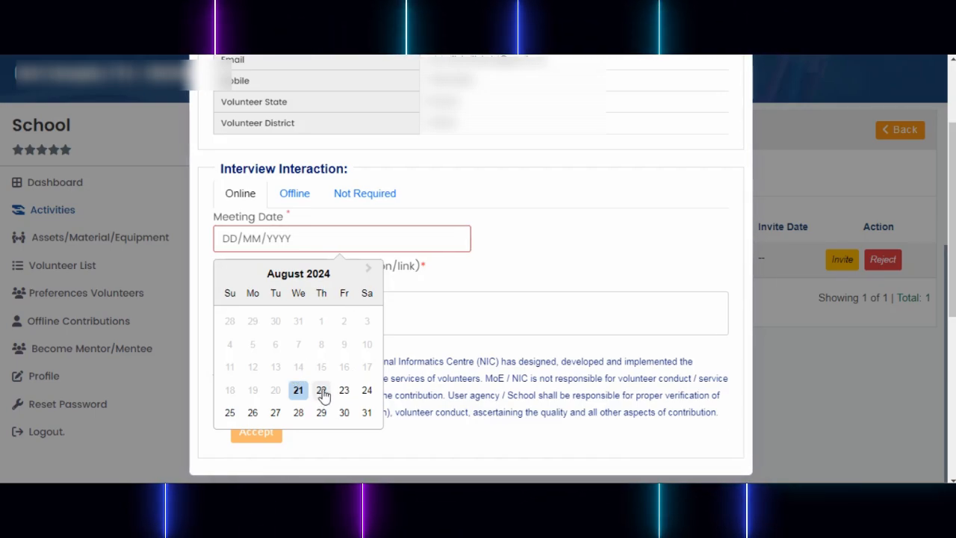
{"action": "left_click", "coordinate": [365, 393]}
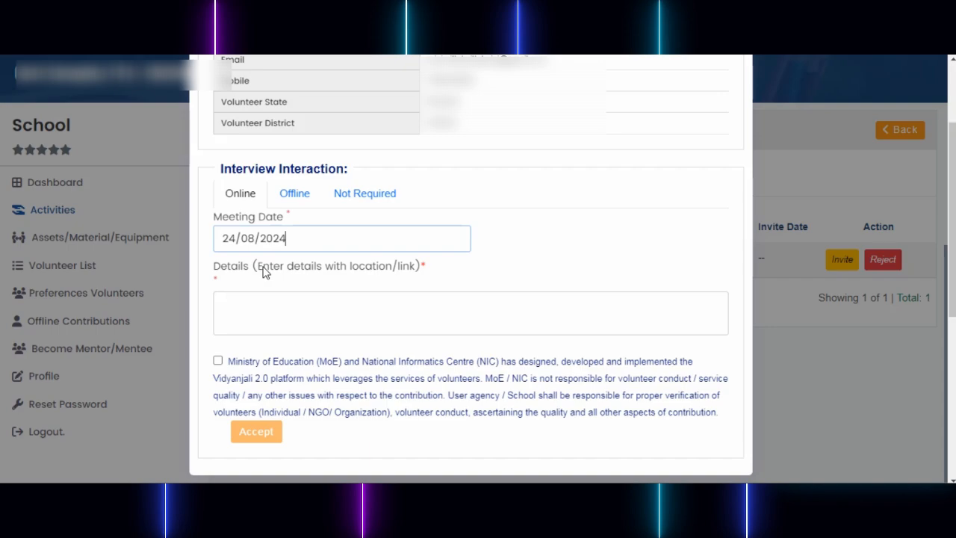
{"action": "left_click", "coordinate": [334, 306]}
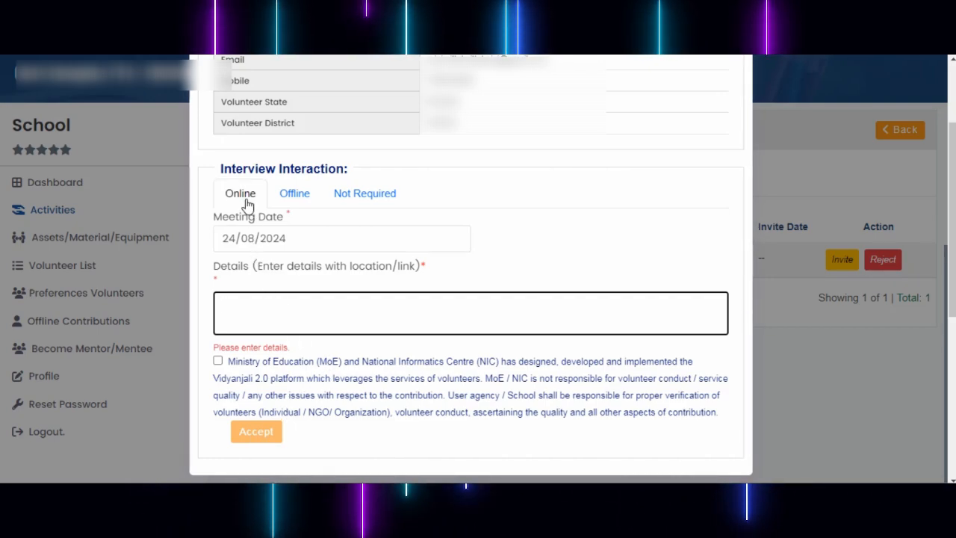
- Examine the Offline, Not Required and Online interview options of the invitation, and close it without accepting
{"action": "left_click", "coordinate": [295, 195]}
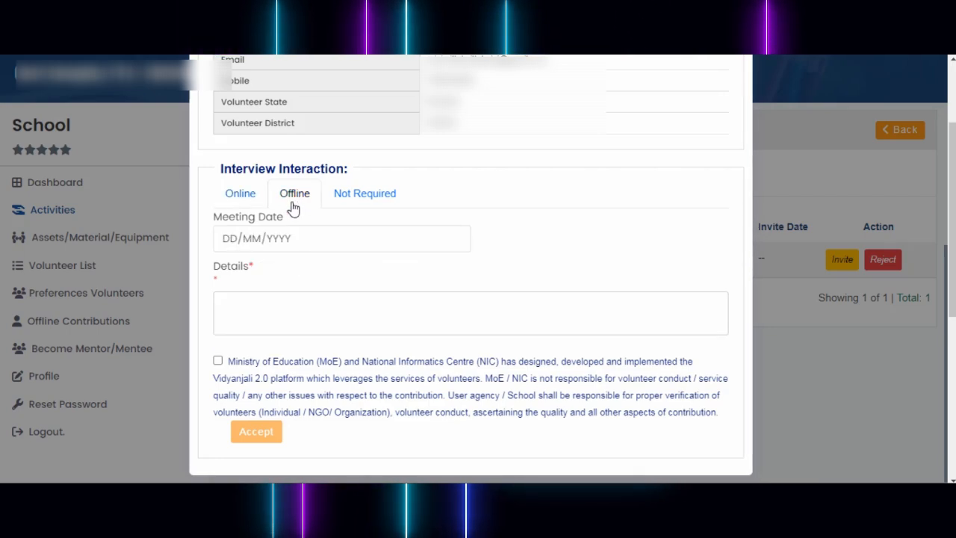
{"action": "left_click", "coordinate": [315, 238]}
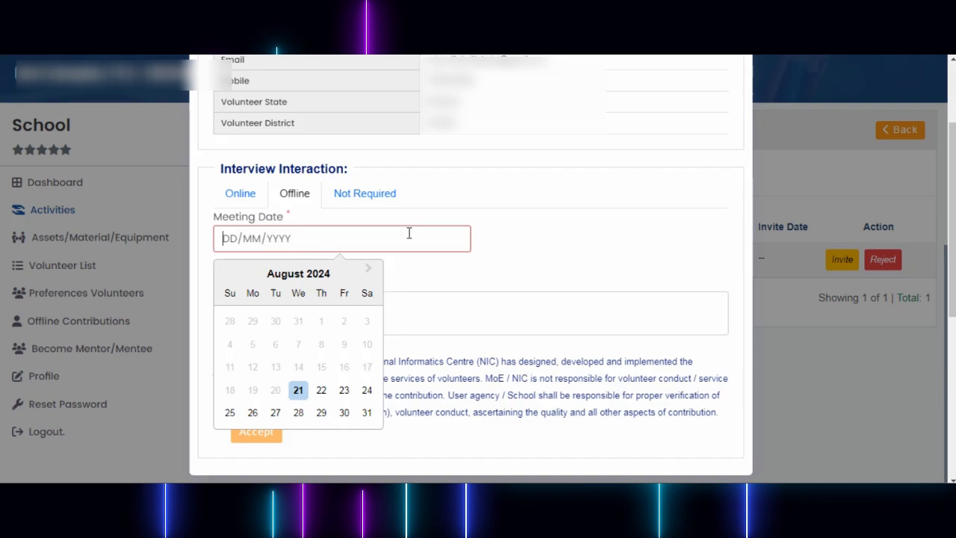
{"action": "left_click", "coordinate": [442, 316]}
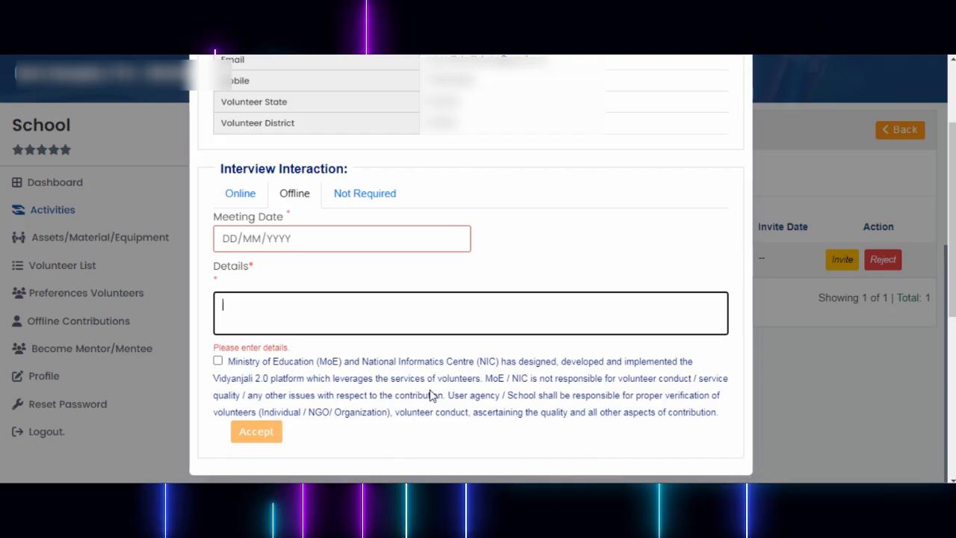
{"action": "left_click", "coordinate": [378, 201]}
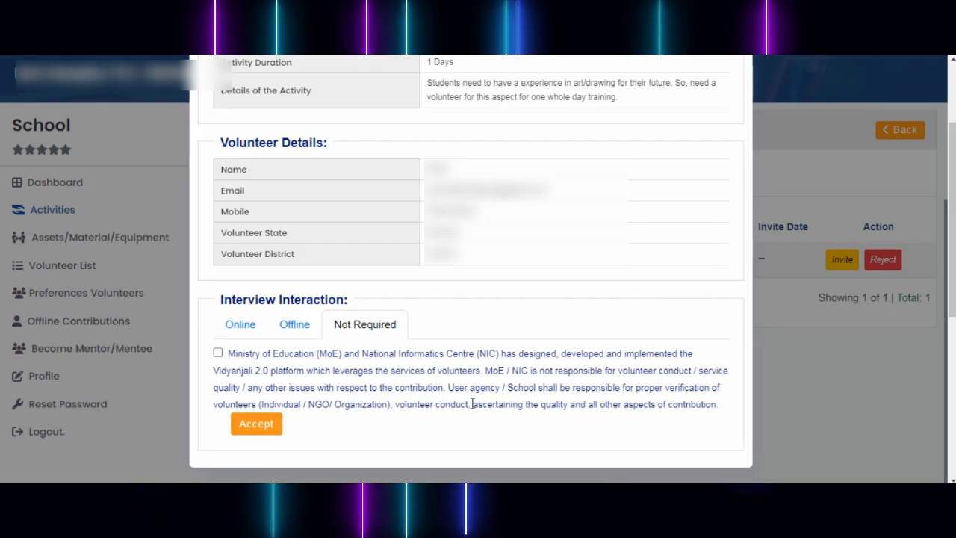
{"action": "left_click", "coordinate": [243, 326]}
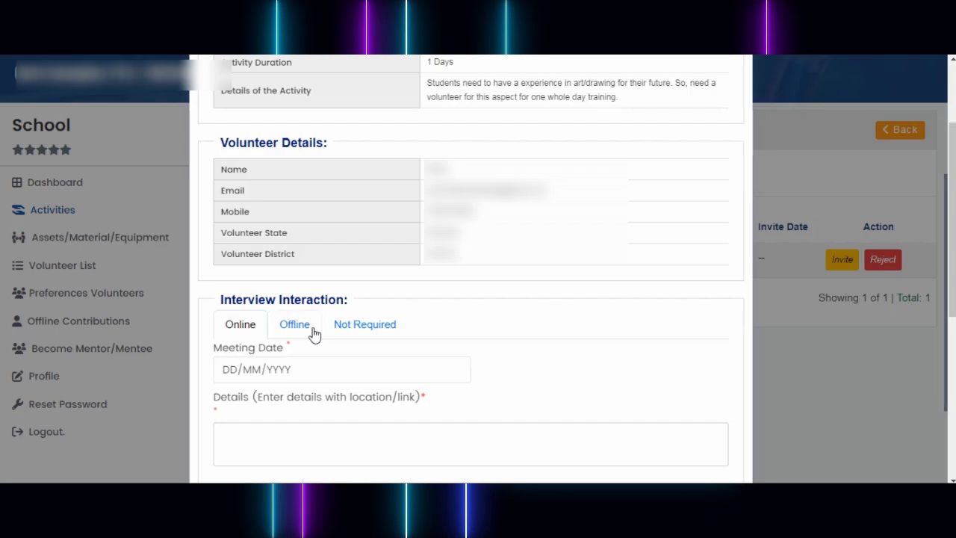
{"action": "left_click", "coordinate": [298, 327]}
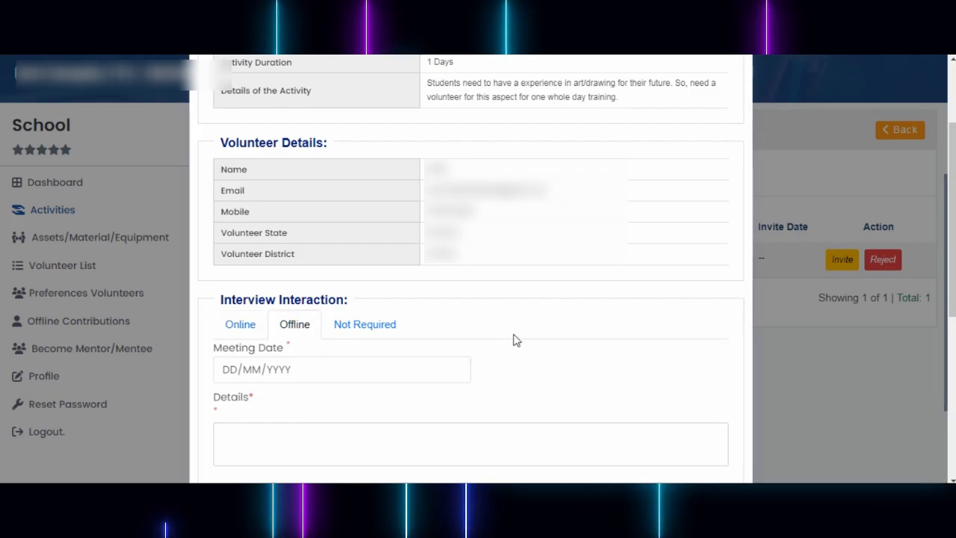
{"action": "scroll", "coordinate": [514, 339], "scroll_direction": "down", "scroll_amount": 1}
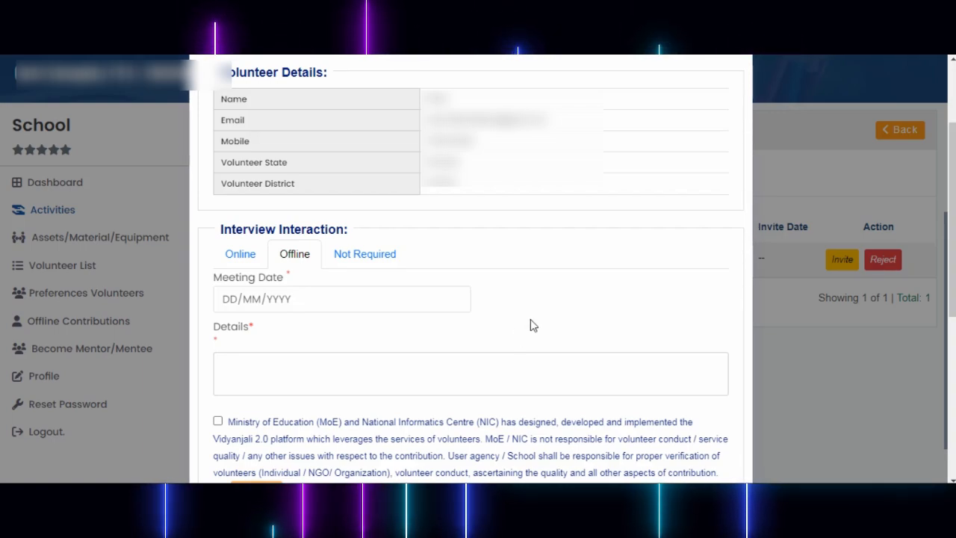
{"action": "scroll", "coordinate": [533, 326], "scroll_direction": "up", "scroll_amount": 5}
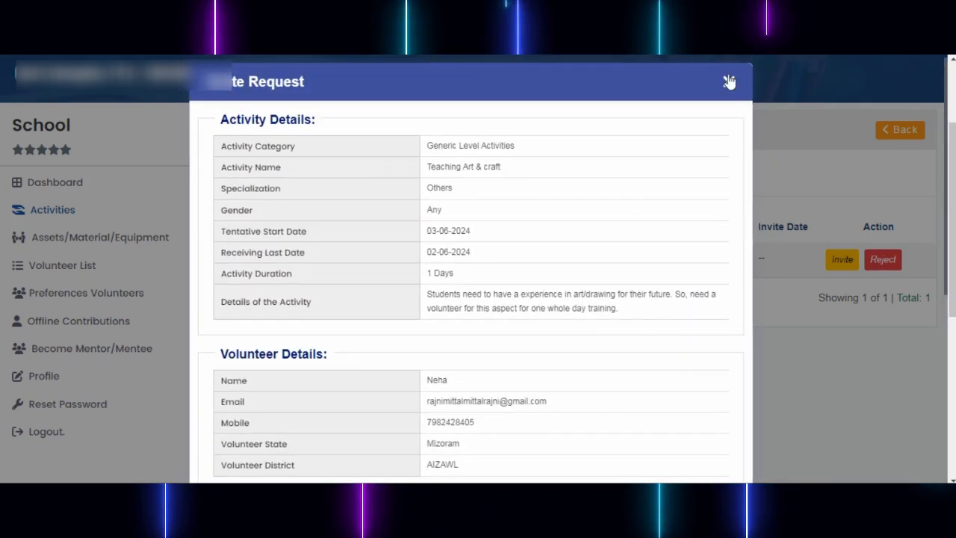
{"action": "left_click", "coordinate": [729, 81]}
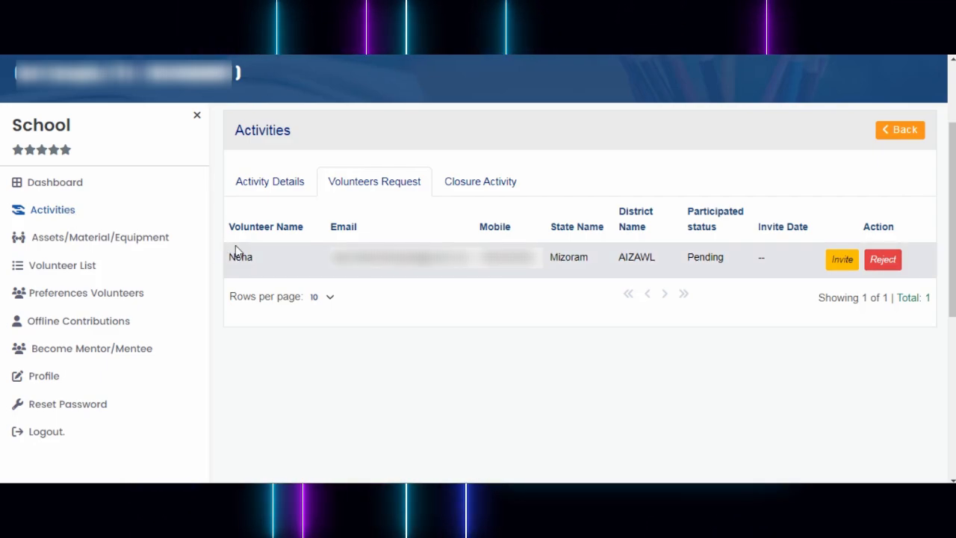
- Open the completed Mentoring Students for Career Counselling activity and check its volunteer requests and activity details
{"action": "left_click", "coordinate": [51, 212]}
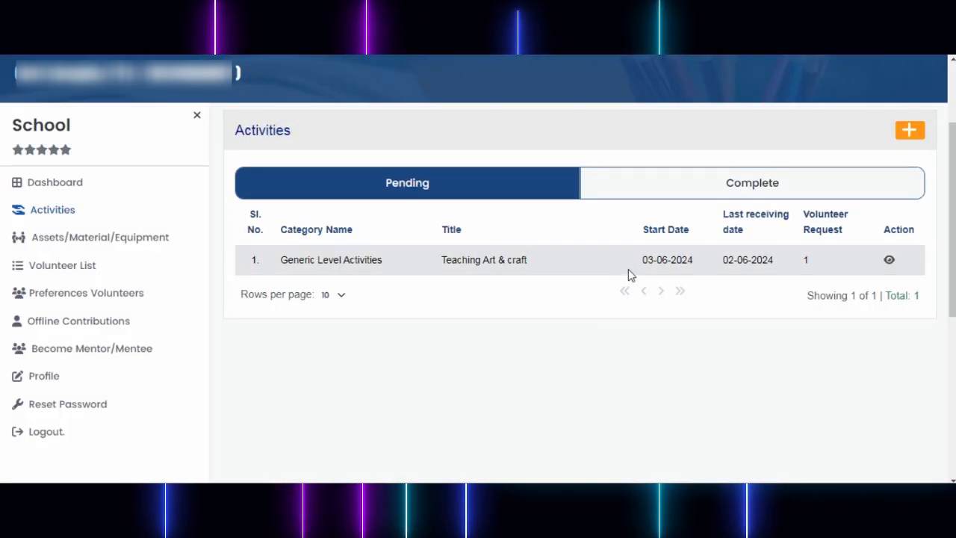
{"action": "left_click", "coordinate": [710, 193]}
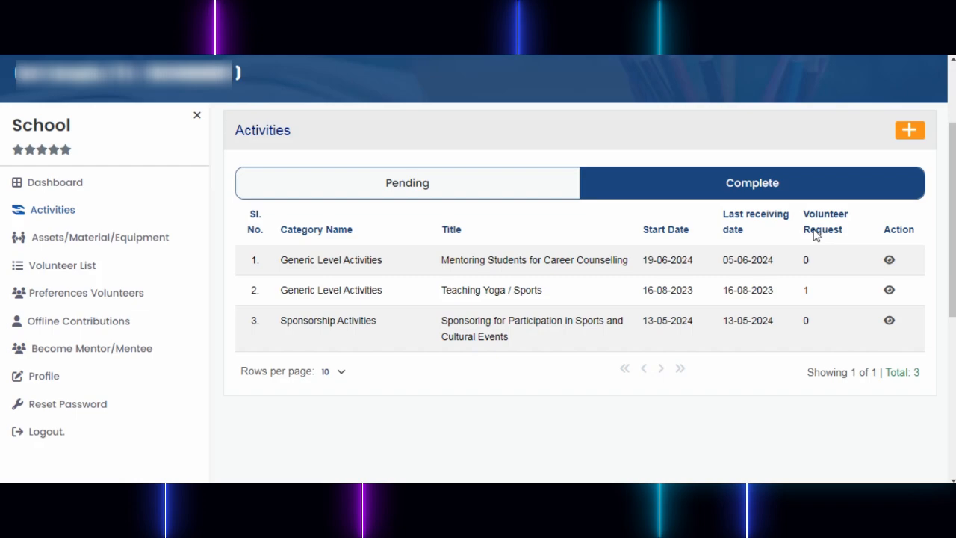
{"action": "left_click", "coordinate": [890, 260]}
{"action": "left_click", "coordinate": [374, 186]}
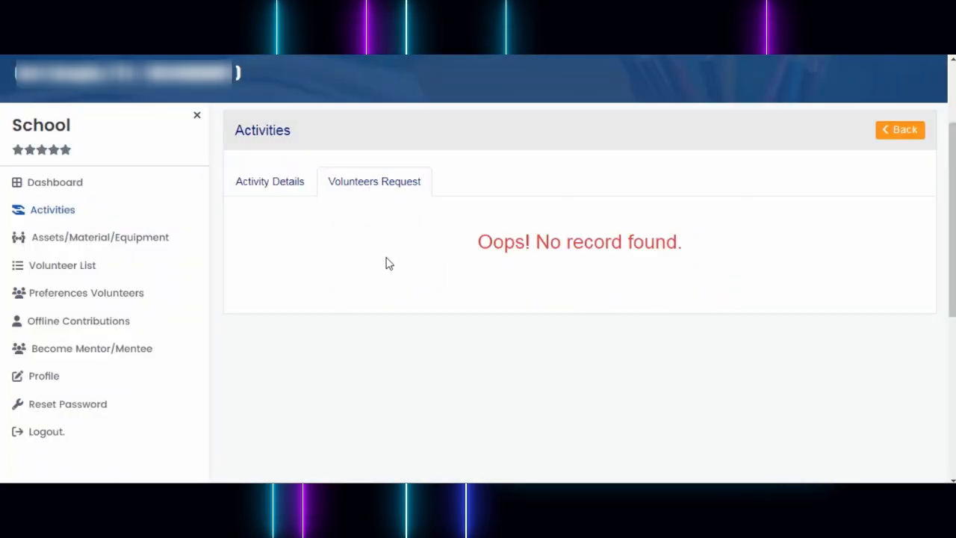
{"action": "left_click", "coordinate": [259, 183]}
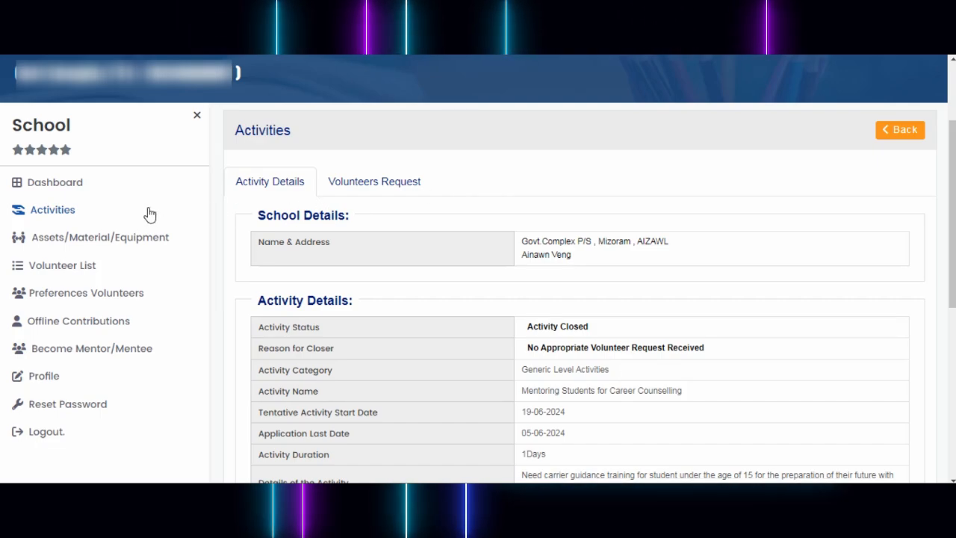
- Open the completed Teaching Yoga / Sports activity and review its activity details and volunteer eligibility criteria
{"action": "left_click", "coordinate": [64, 212]}
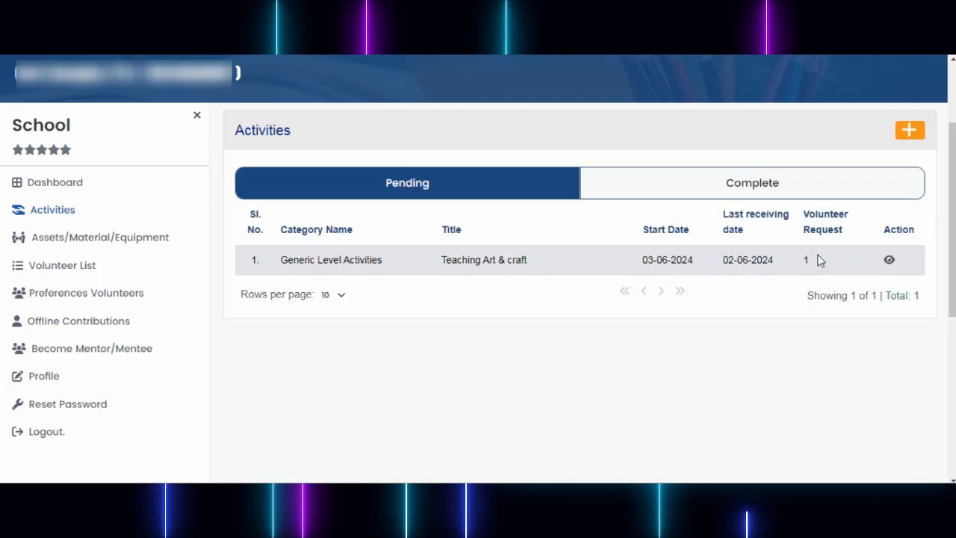
{"action": "left_click", "coordinate": [775, 186]}
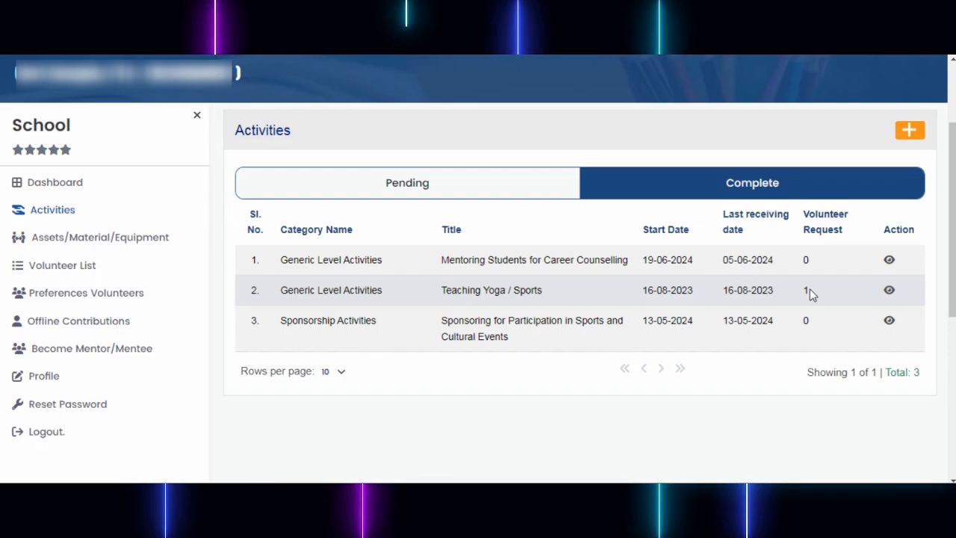
{"action": "left_click", "coordinate": [890, 290]}
{"action": "scroll", "coordinate": [386, 243], "scroll_direction": "down", "scroll_amount": 2}
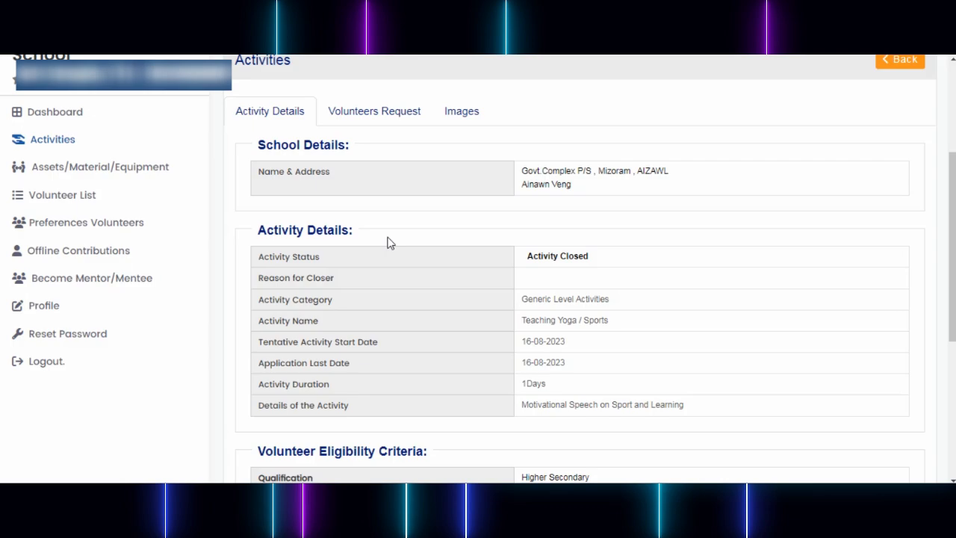
{"action": "scroll", "coordinate": [386, 243], "scroll_direction": "down", "scroll_amount": 1}
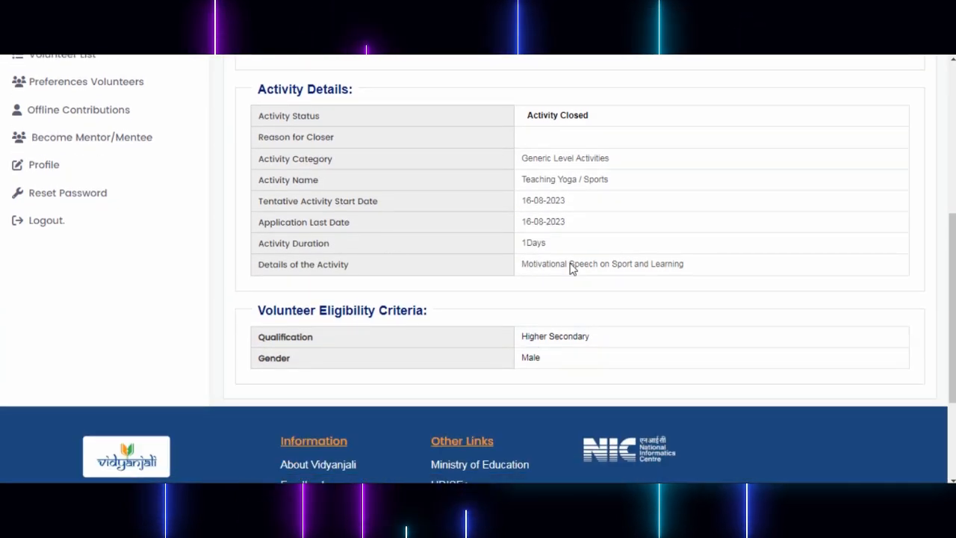
{"action": "scroll", "coordinate": [662, 276], "scroll_direction": "up", "scroll_amount": 3}
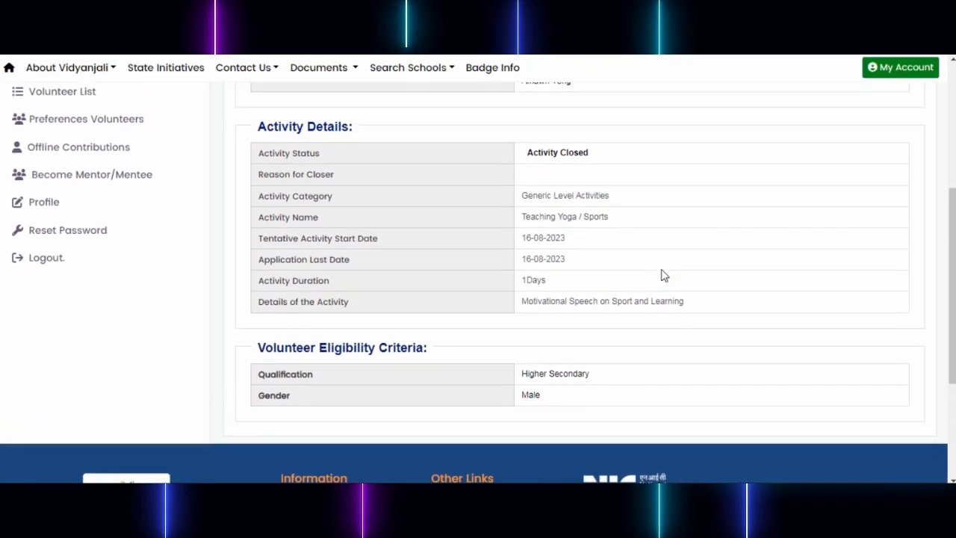
- Check the volunteer requests and images of the Teaching Yoga / Sports activity and go over its activity details again
{"action": "left_click", "coordinate": [378, 153]}
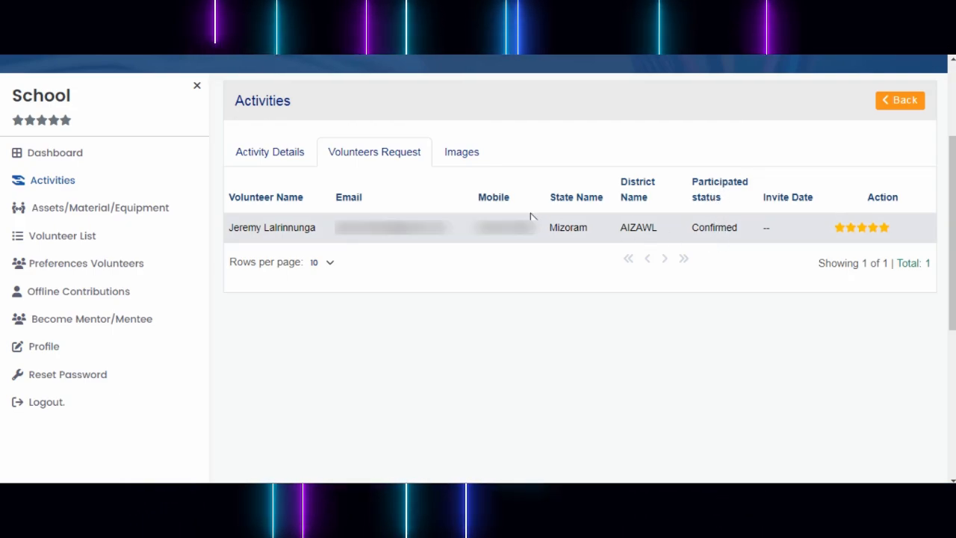
{"action": "left_click", "coordinate": [461, 153]}
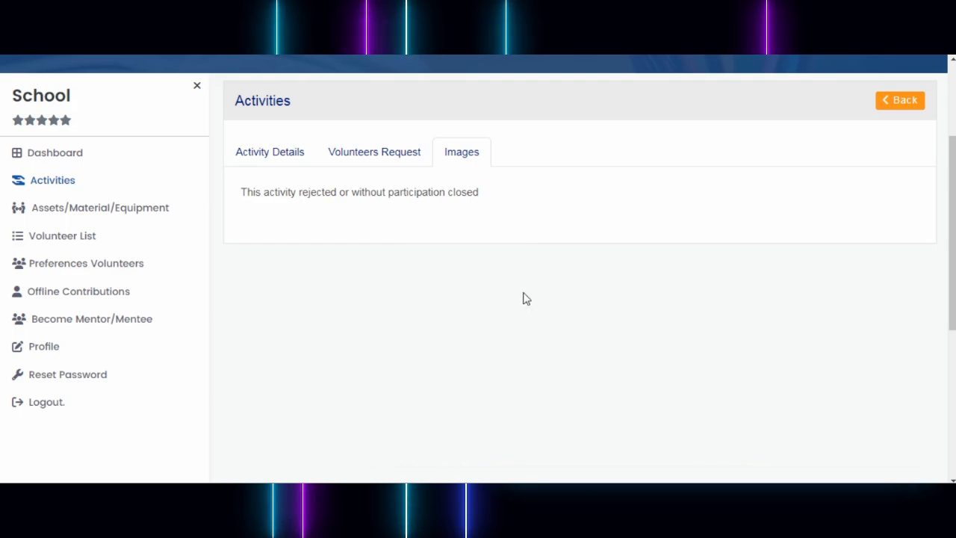
{"action": "left_click", "coordinate": [291, 155]}
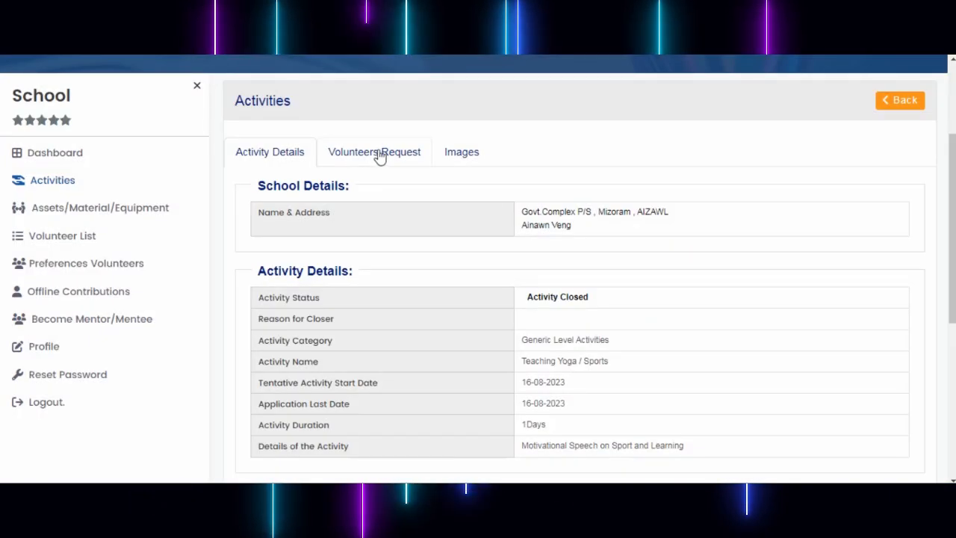
{"action": "left_click", "coordinate": [379, 154]}
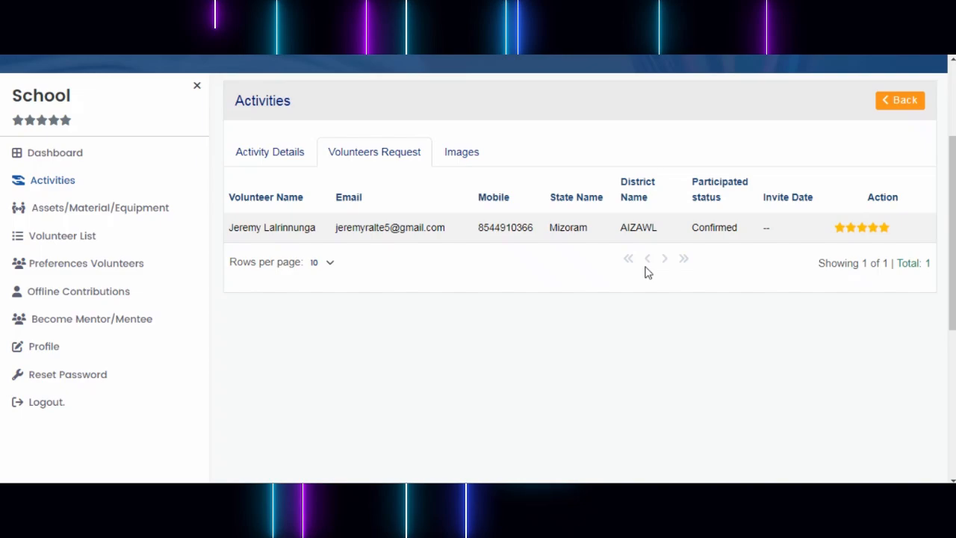
{"action": "left_click", "coordinate": [267, 149]}
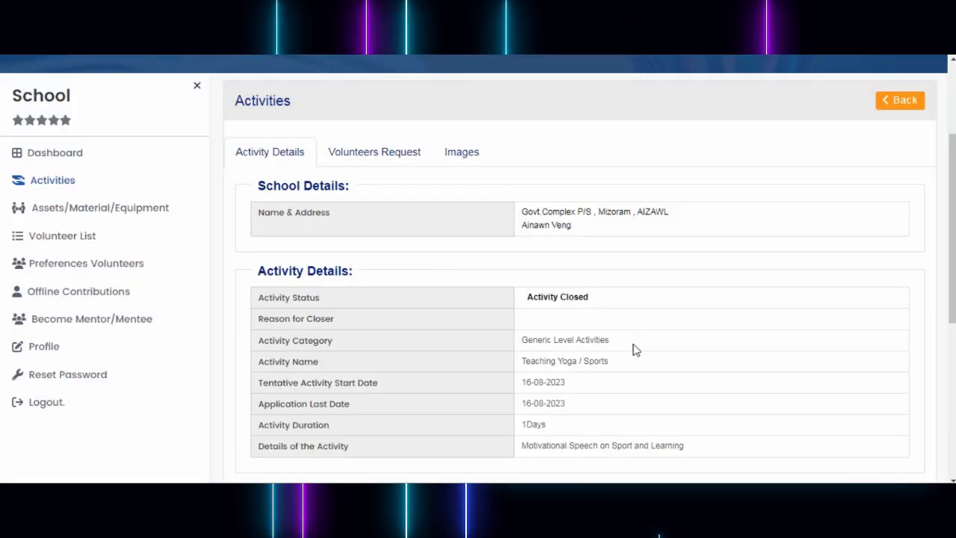
{"action": "scroll", "coordinate": [545, 337], "scroll_direction": "down", "scroll_amount": 1}
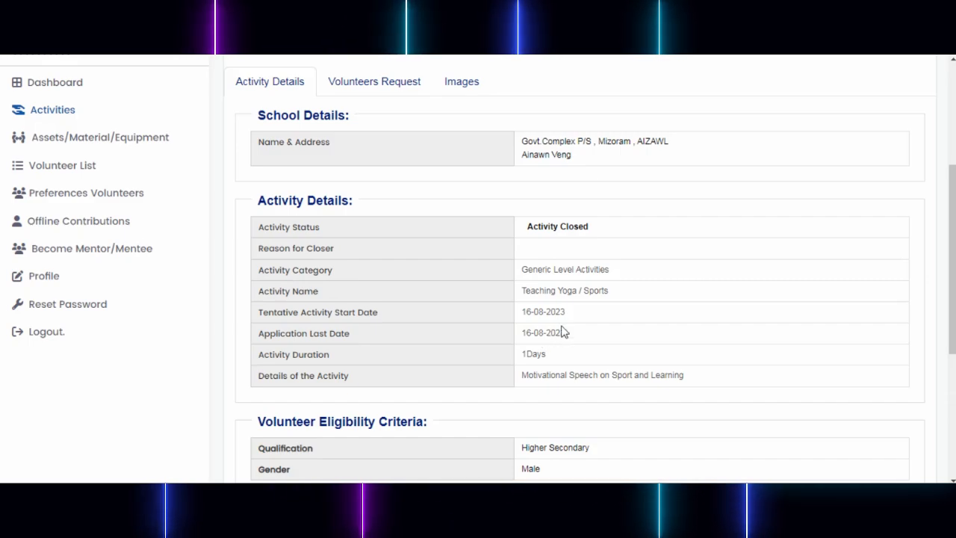
{"action": "scroll", "coordinate": [563, 331], "scroll_direction": "up", "scroll_amount": 1}
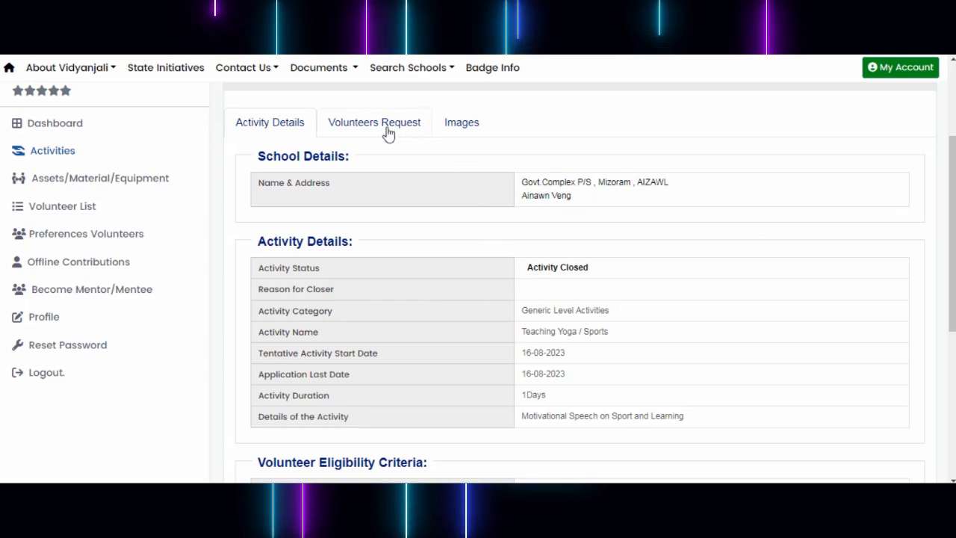
{"action": "scroll", "coordinate": [313, 186], "scroll_direction": "up", "scroll_amount": 2}
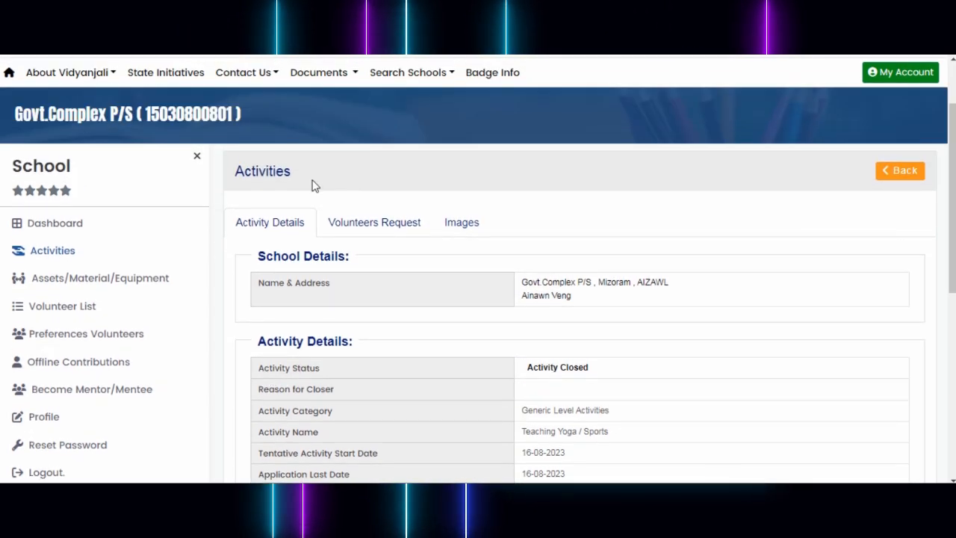
- Return to the school's activities list and review the completed activities, followed by the pending ones
{"action": "left_click", "coordinate": [52, 252]}
{"action": "scroll", "coordinate": [650, 245], "scroll_direction": "down", "scroll_amount": 1}
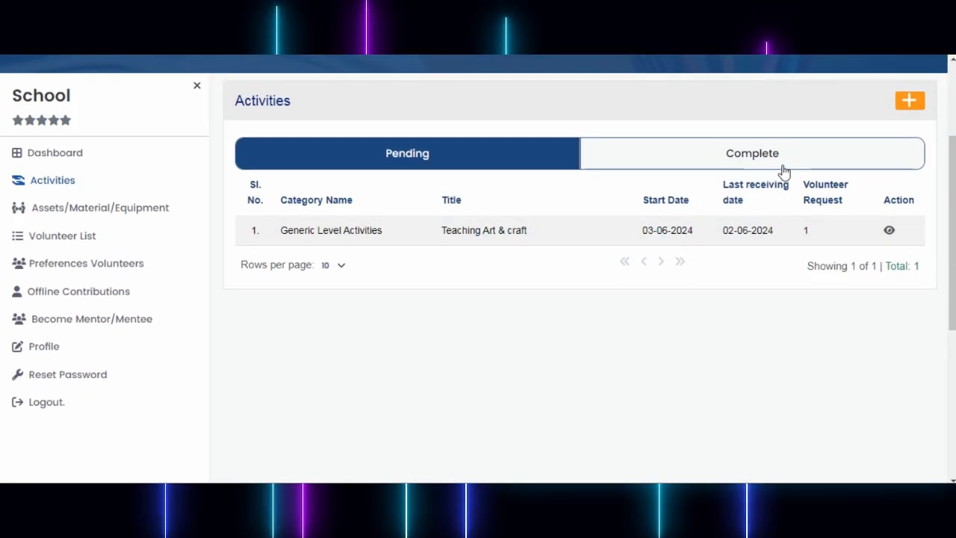
{"action": "left_click", "coordinate": [764, 154]}
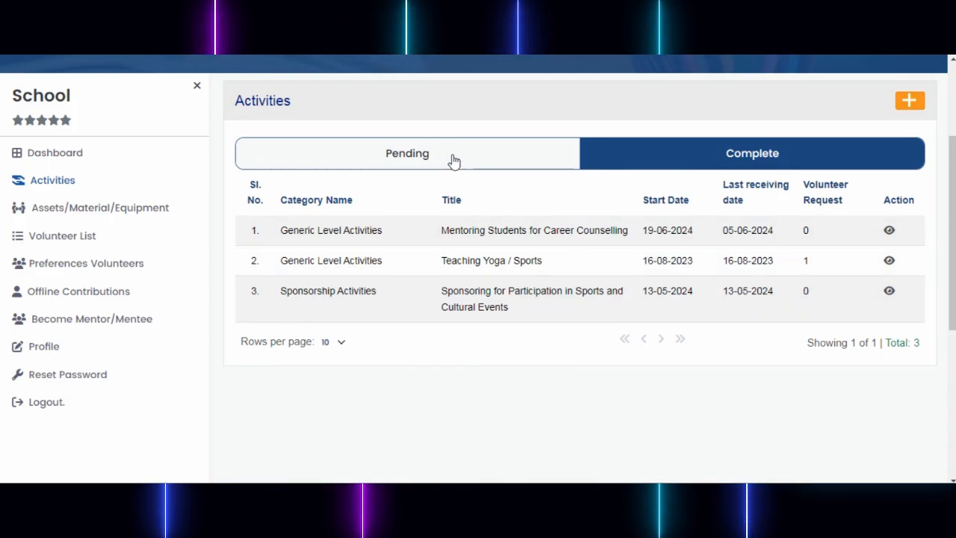
{"action": "left_click", "coordinate": [454, 161]}
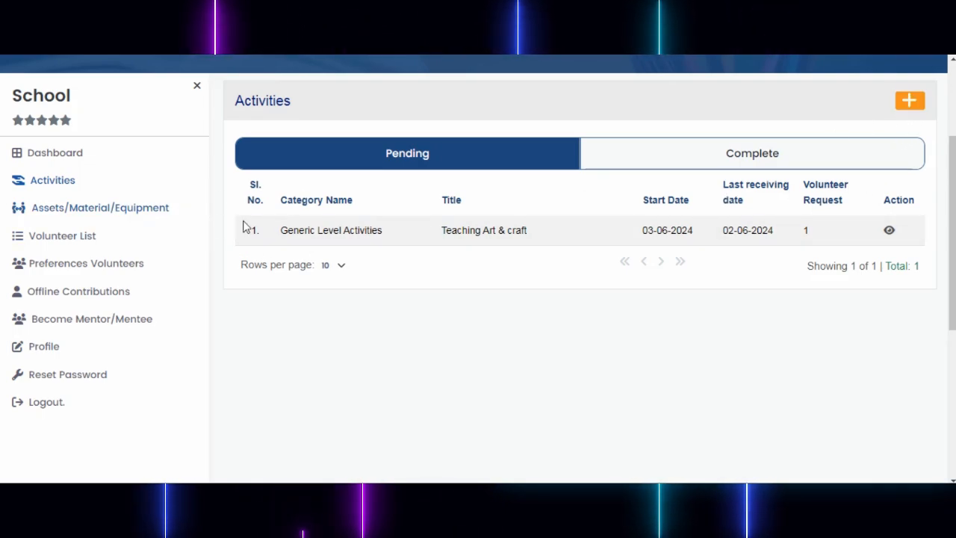
- Open the school's Offline Contributions section
{"action": "left_click", "coordinate": [73, 298]}
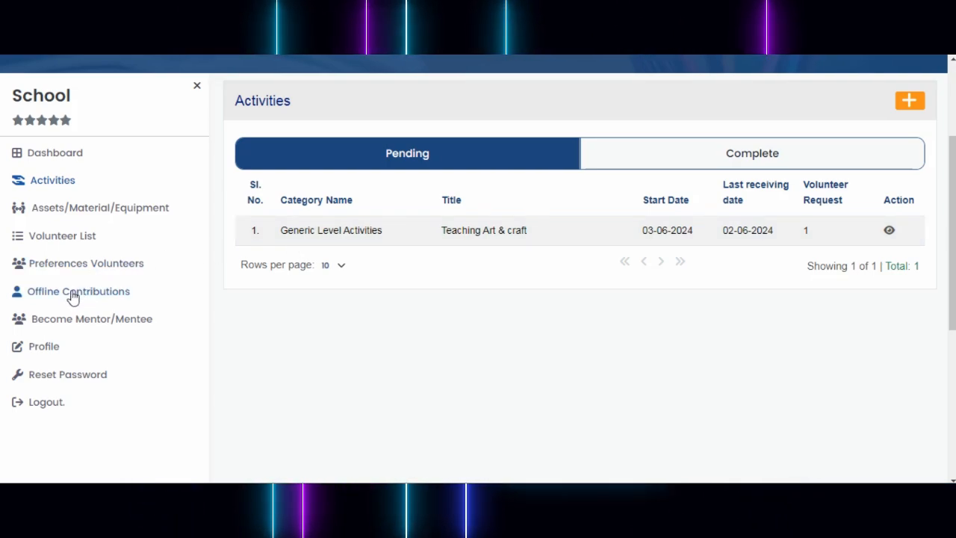